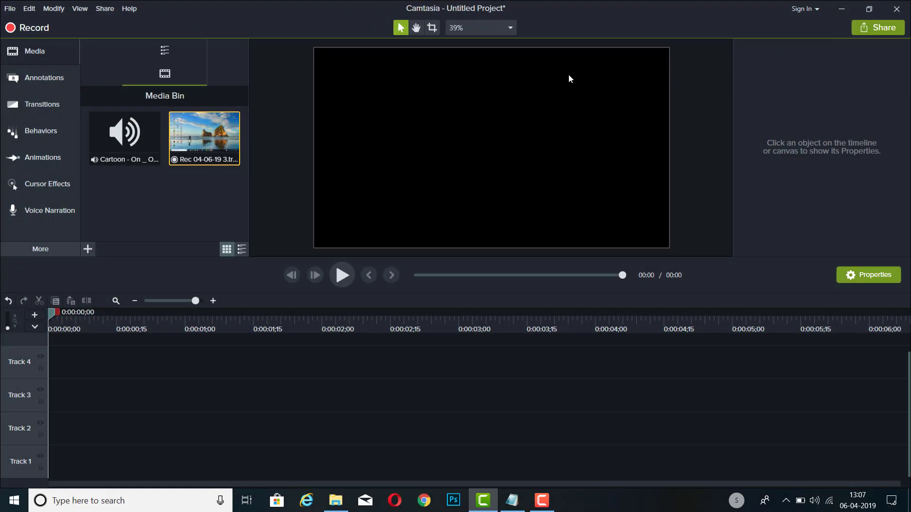
Step: Place the Cartoon music clip on Track 2, starting at 0:00
left_click(114, 152)
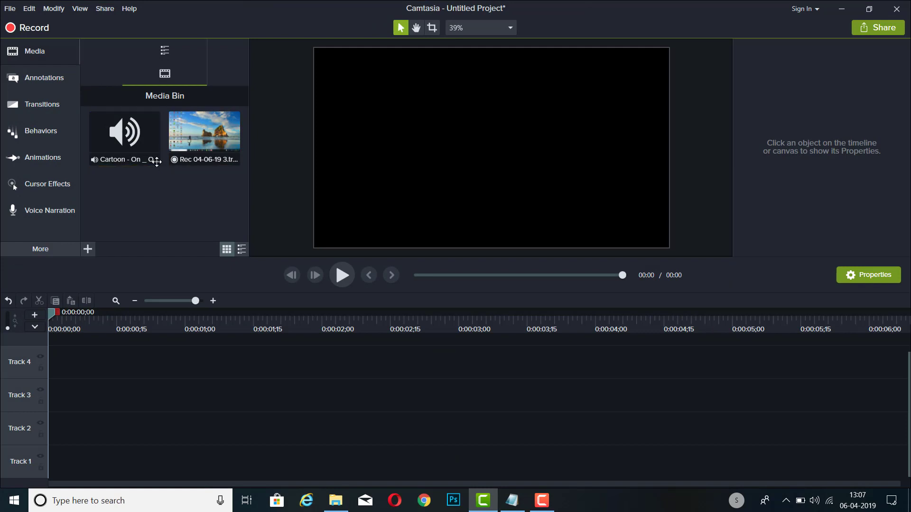
left_click_drag(125, 143, 38, 436)
left_click(91, 361)
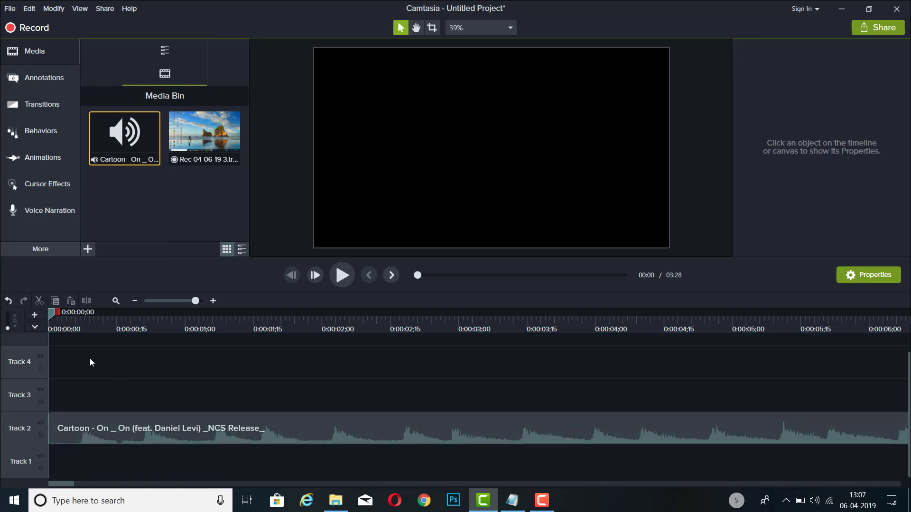
Step: Play the song, zoom the timeline, and park the playhead near 0:10
left_click(343, 274)
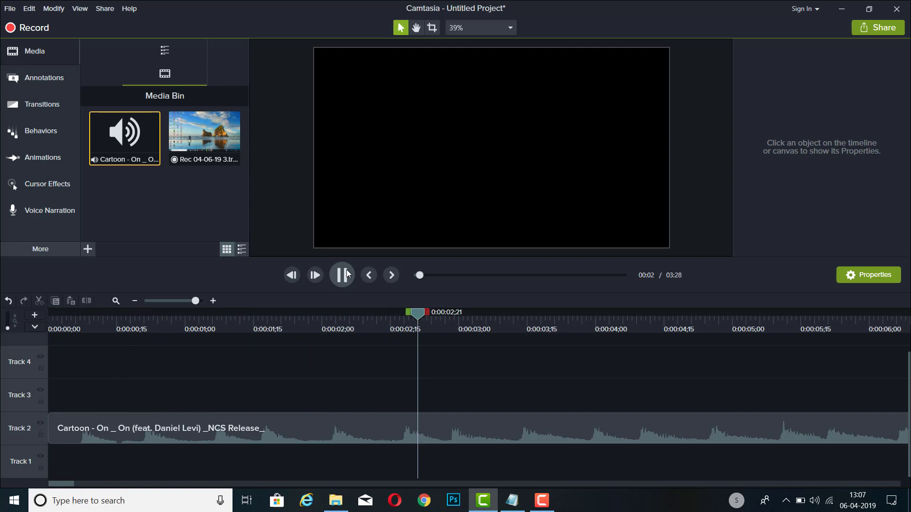
left_click(341, 275)
left_click_drag(195, 302, 169, 302)
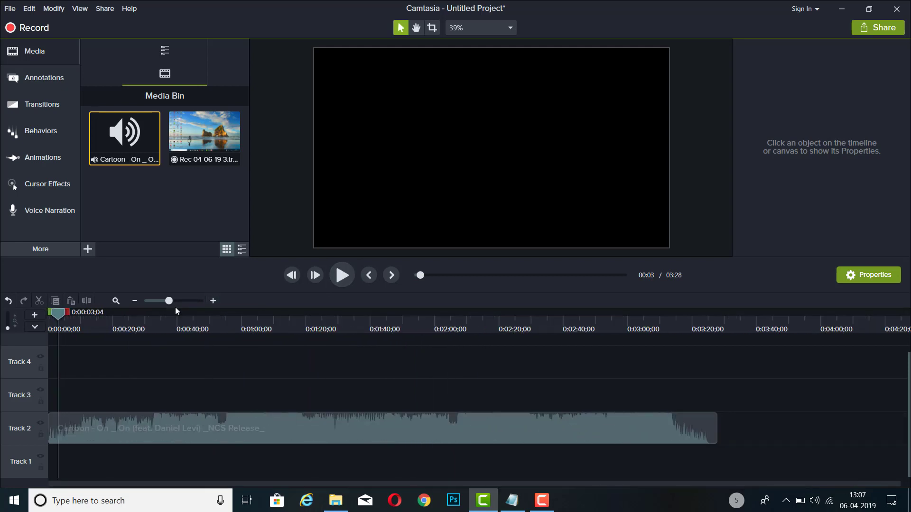
left_click(343, 278)
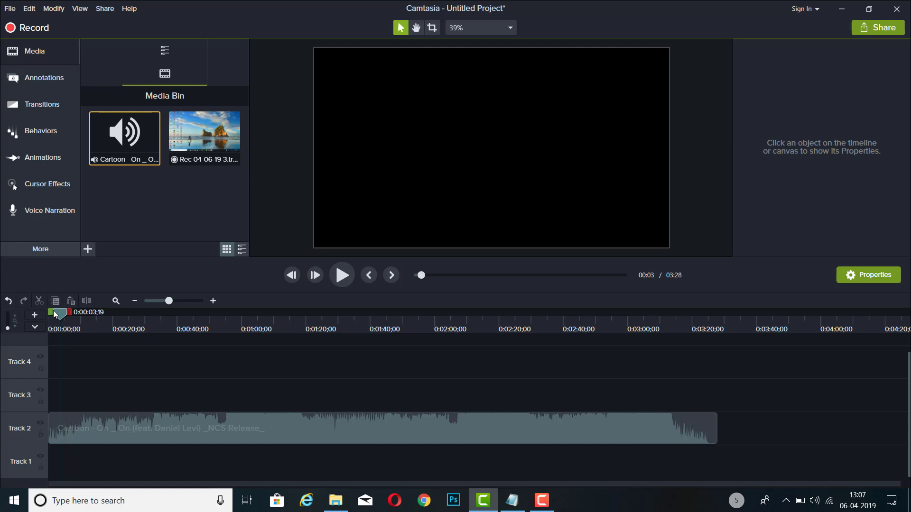
left_click(347, 273)
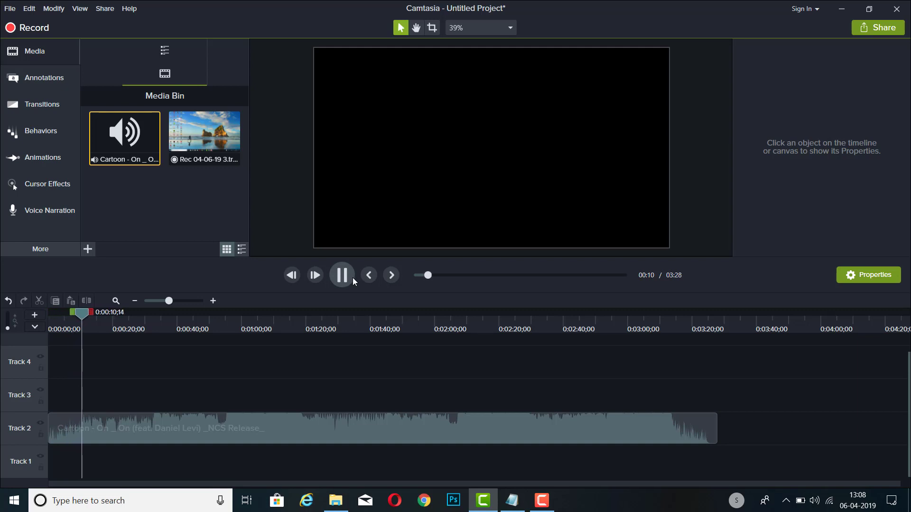
left_click(352, 278)
scroll(87, 373, "up", 1)
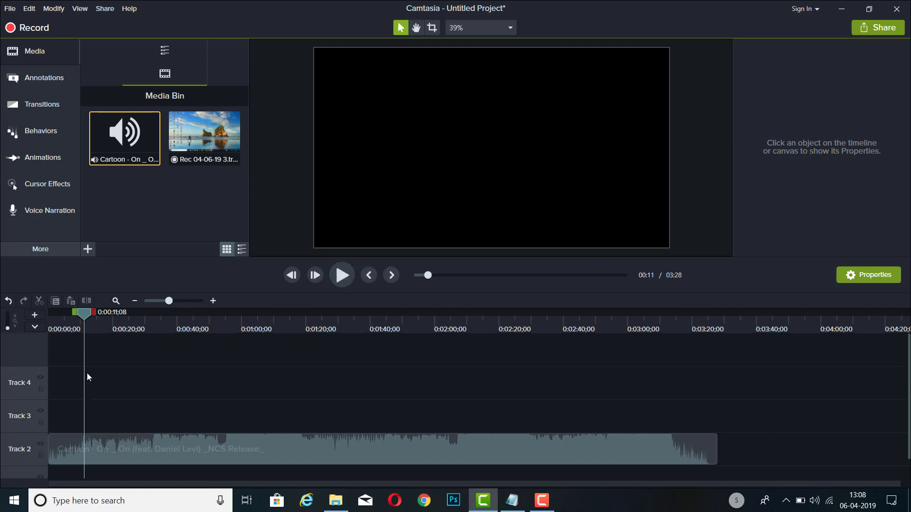
left_click_drag(171, 301, 175, 302)
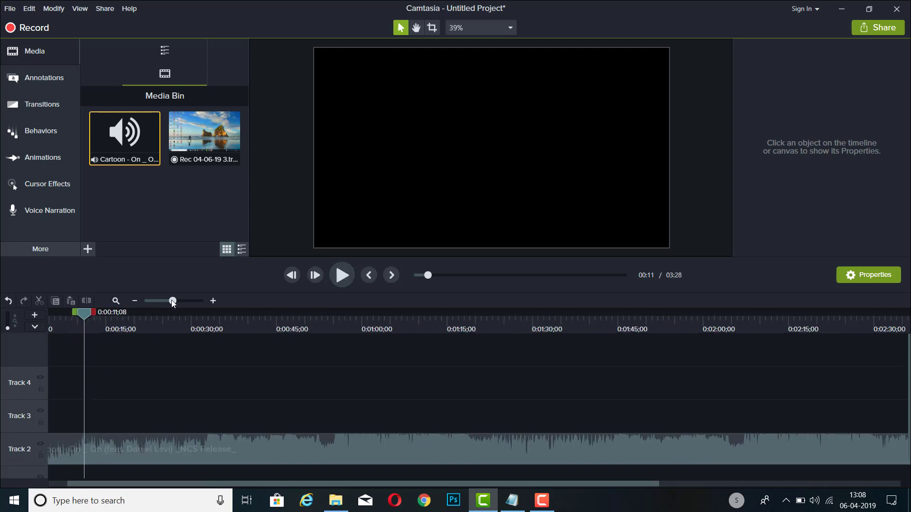
left_click_drag(82, 312, 80, 310)
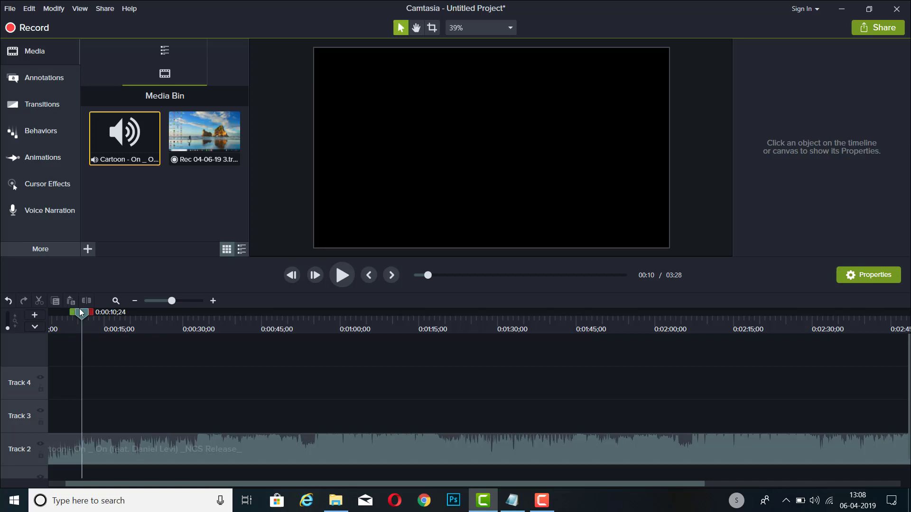
Step: Put a plain ABC text callout on Track 3 at 0:10 and copy the first lyric line from Notepad
left_click(36, 79)
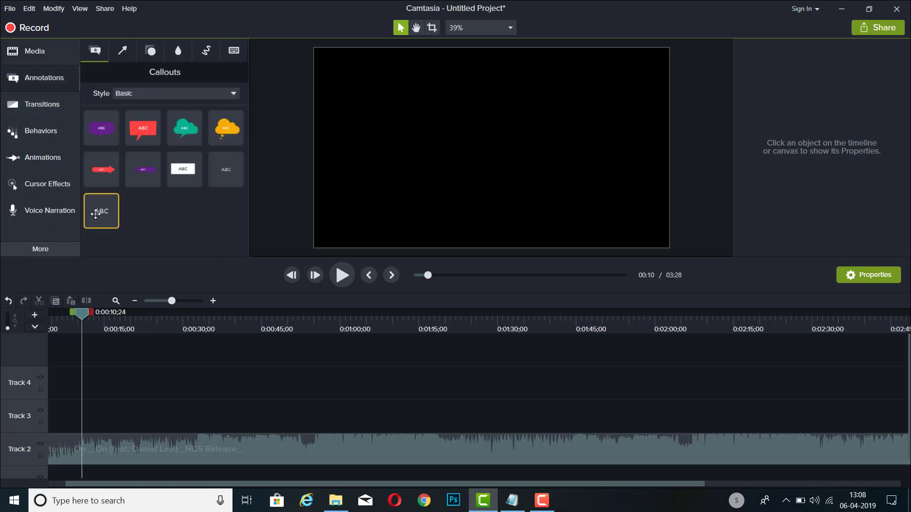
left_click_drag(96, 214, 84, 430)
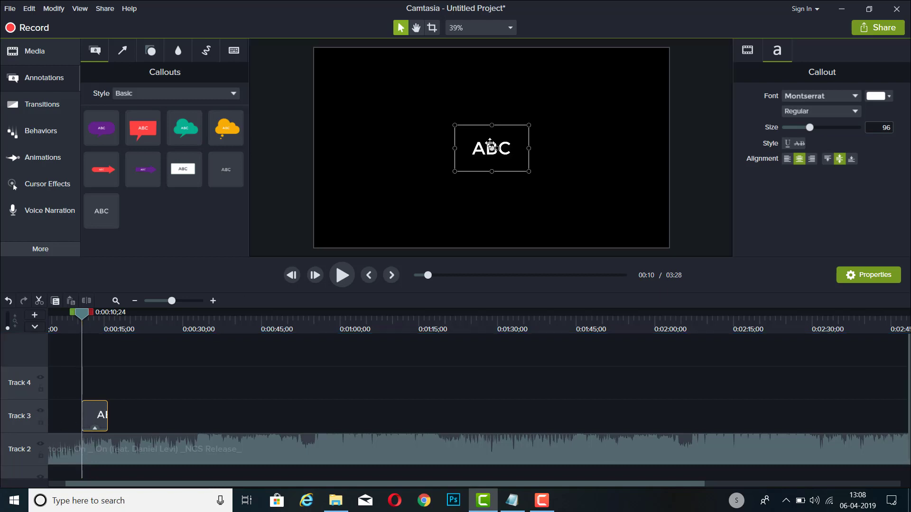
left_click(512, 500)
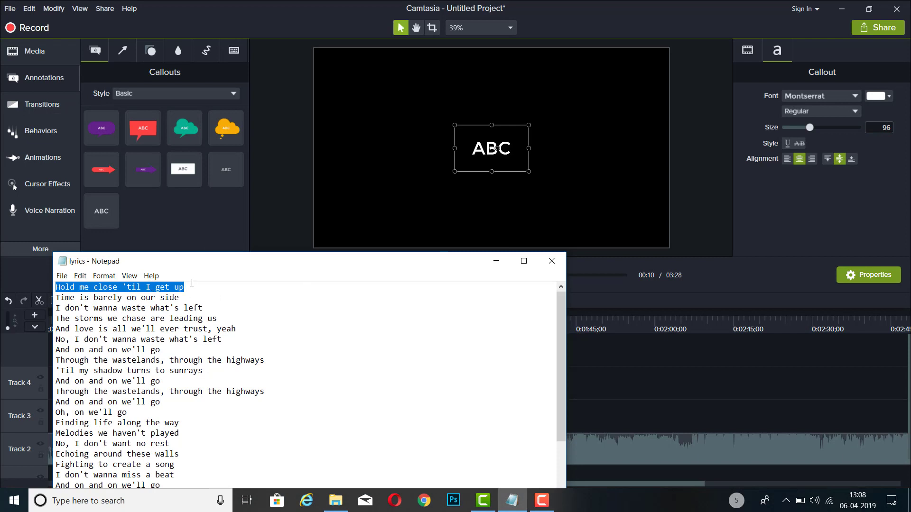
left_click_drag(192, 283, 47, 287)
right_click(77, 287)
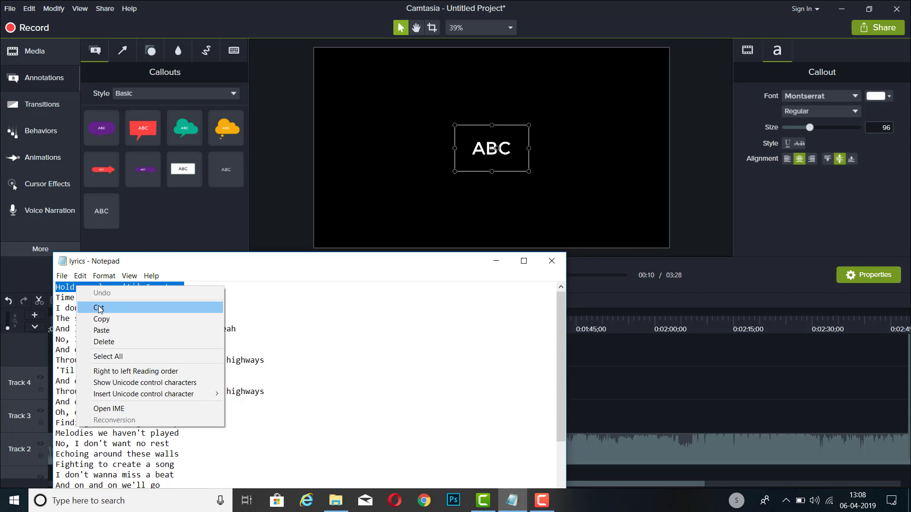
left_click(100, 317)
Step: Replace the callout's ABC text with the pasted lyric 'Hold me close 'til I get up'
left_click(495, 262)
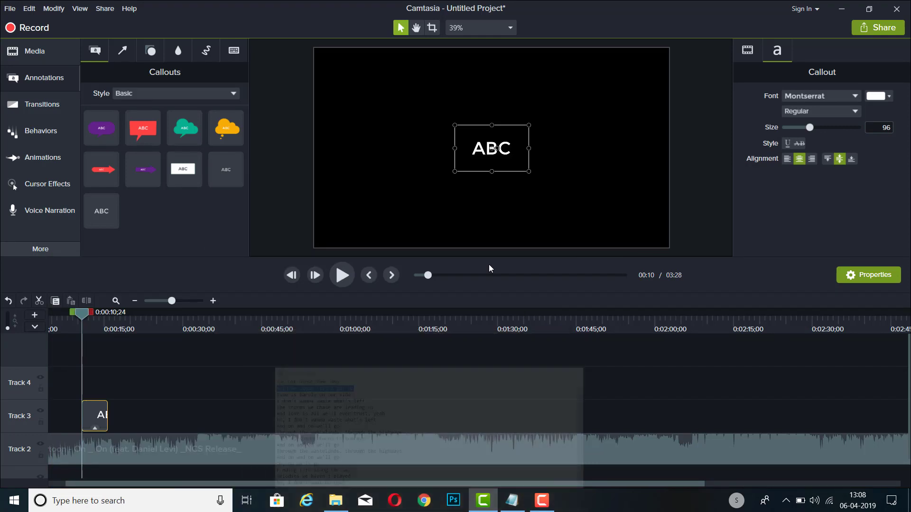
double_click(473, 149)
key("BackSpace")
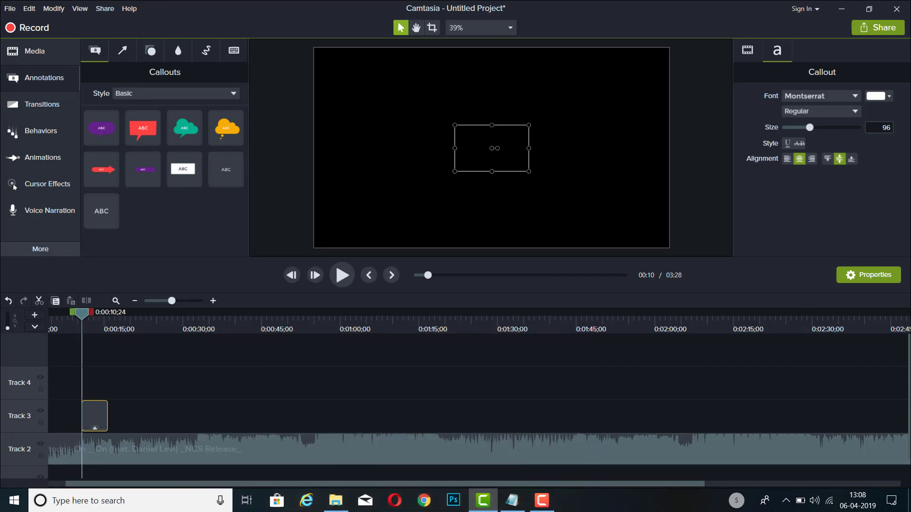
key("ctrl+v")
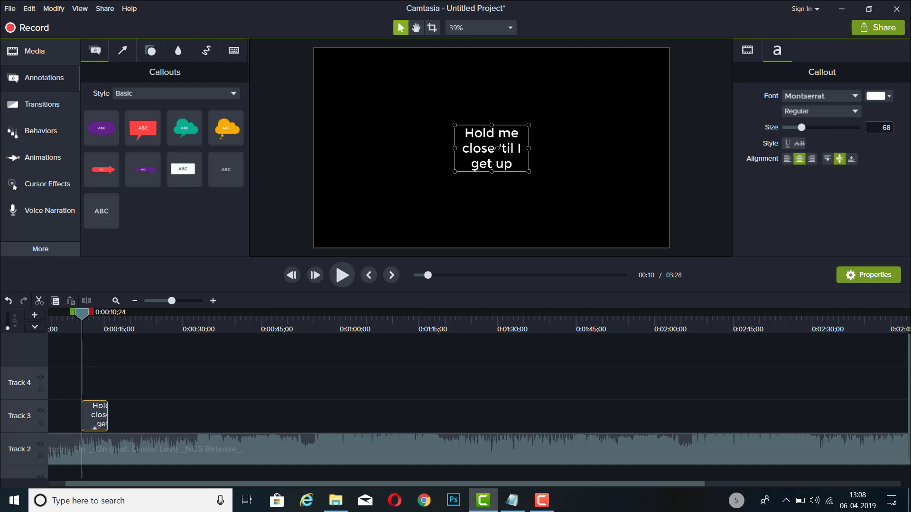
Step: Widen the callout so the lyric fits one line, set size 109, and centre it
left_click_drag(528, 148, 620, 155)
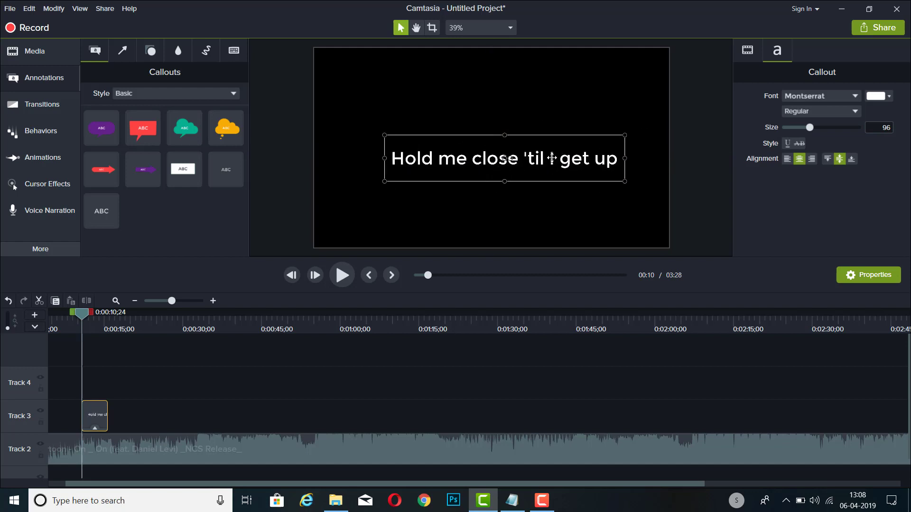
left_click_drag(550, 158, 537, 150)
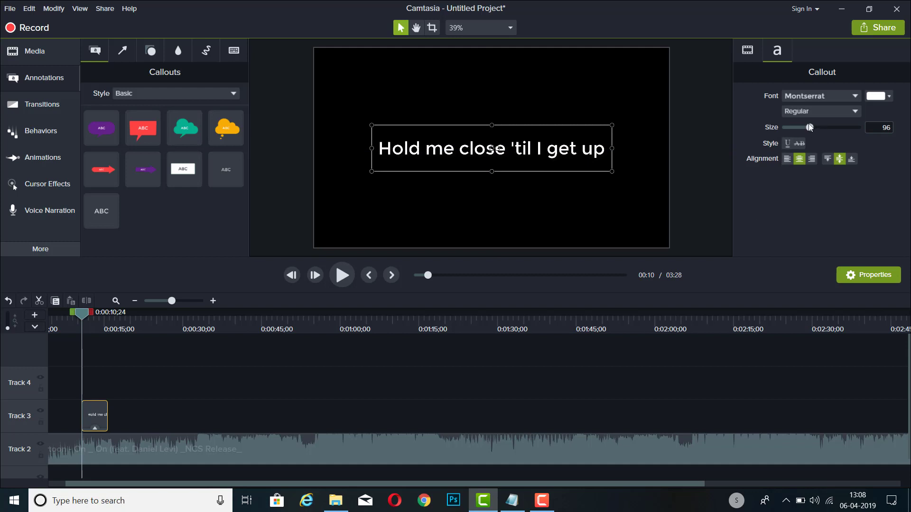
left_click_drag(811, 127, 813, 128)
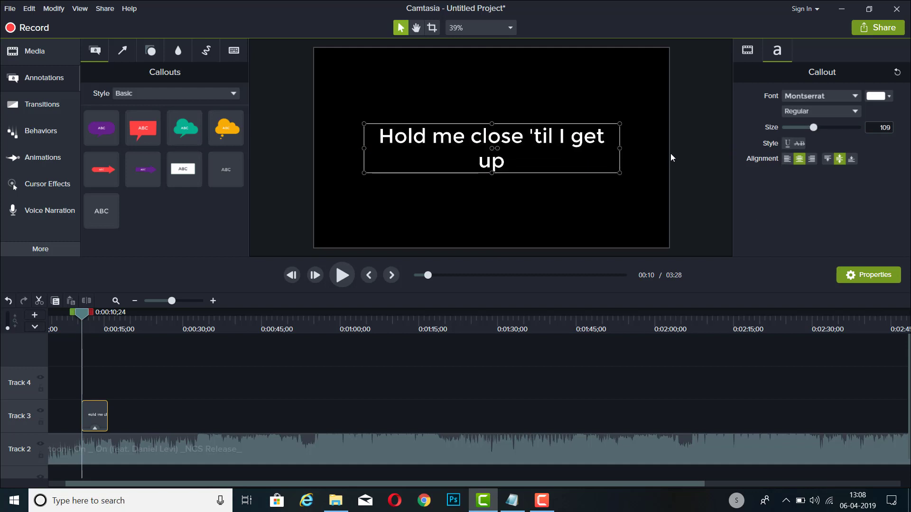
left_click_drag(619, 148, 573, 150)
left_click(503, 391)
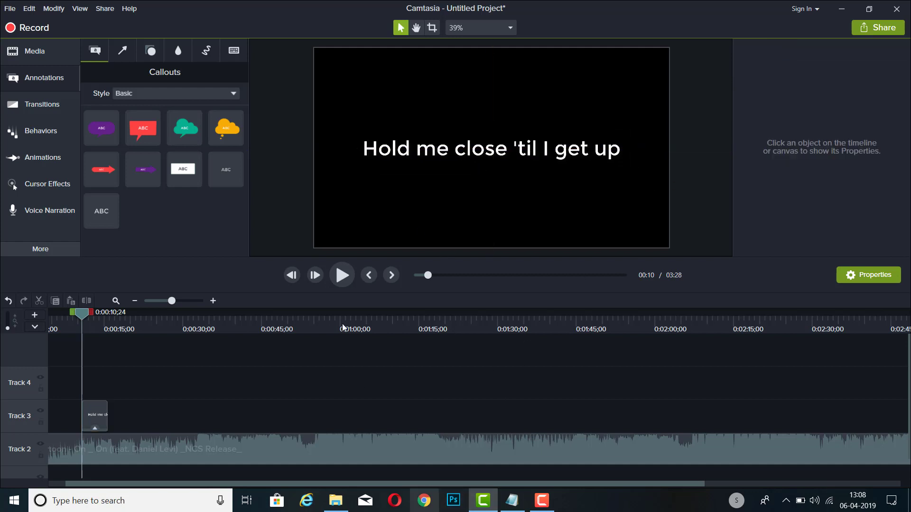
Step: Set the lyric font to Natural Marker and recentre the callout on the canvas
left_click(88, 418)
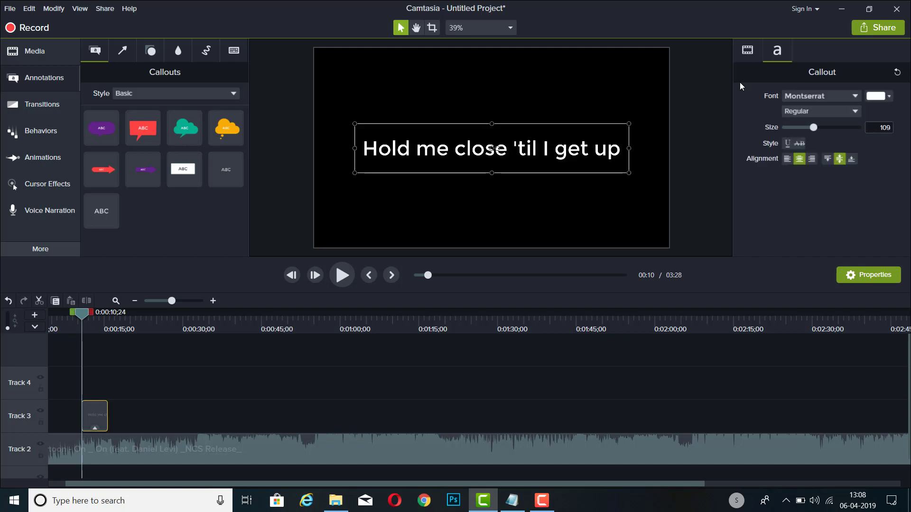
left_click(795, 98)
scroll(810, 162, "down", 2)
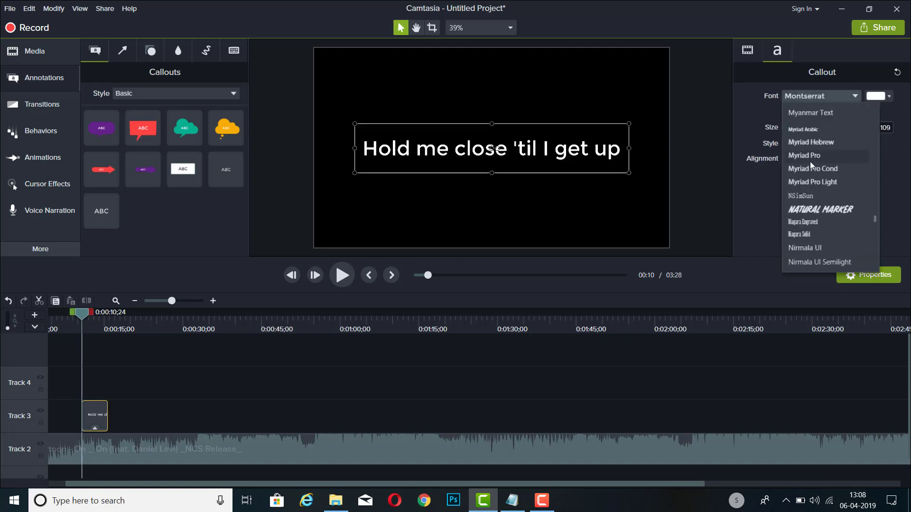
left_click(832, 211)
left_click(452, 240)
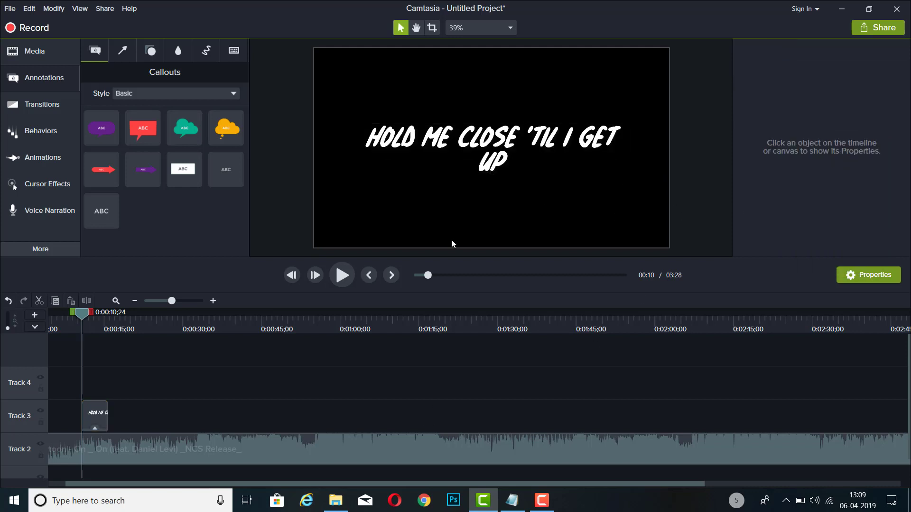
left_click(467, 139)
left_click_drag(456, 142, 460, 143)
Step: Move the playhead to about 0:13 so the lyric shows, then deselect it
left_click(683, 319)
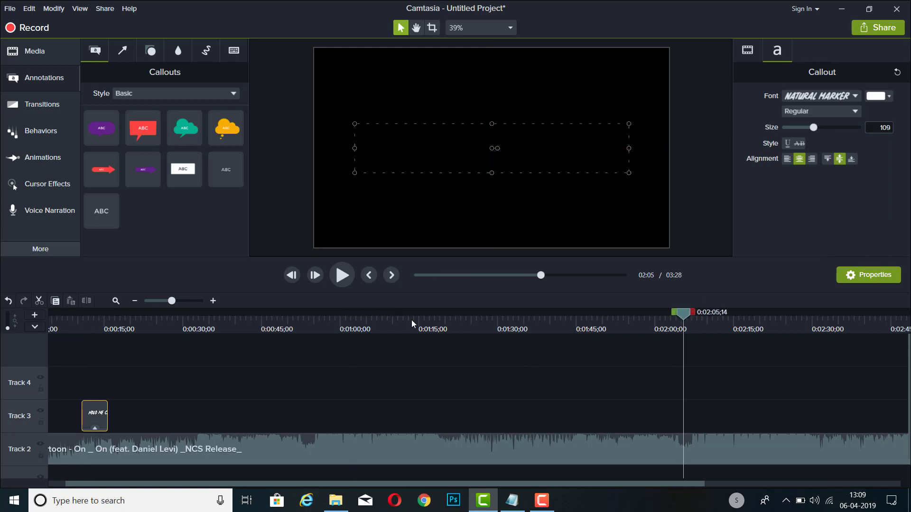
left_click_drag(684, 315, 92, 396)
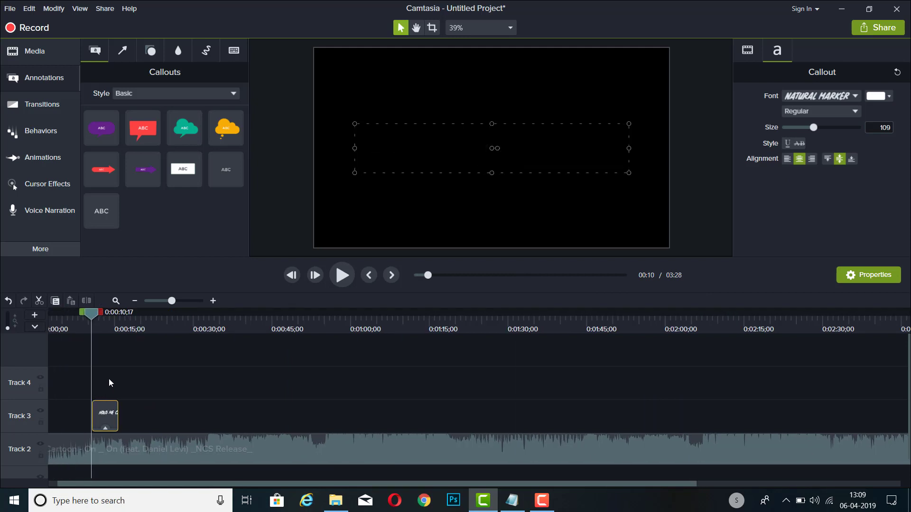
left_click_drag(95, 324, 109, 327)
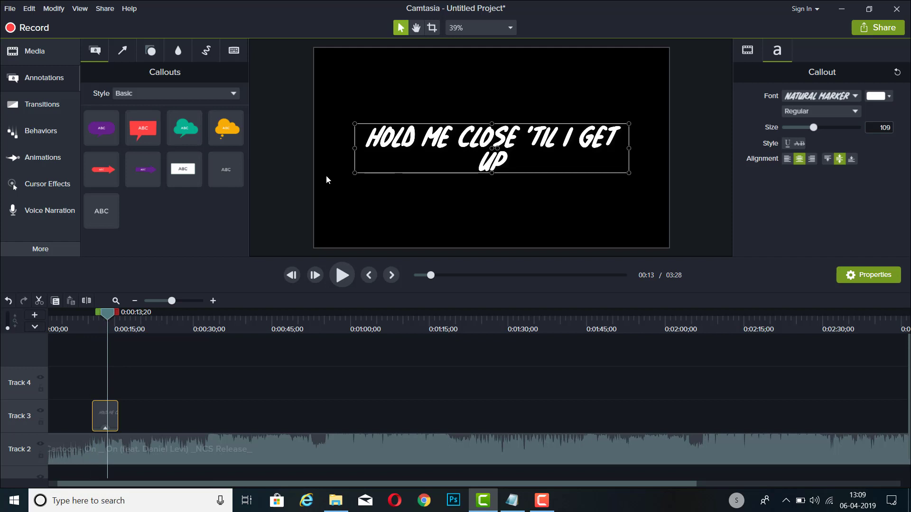
left_click(131, 411)
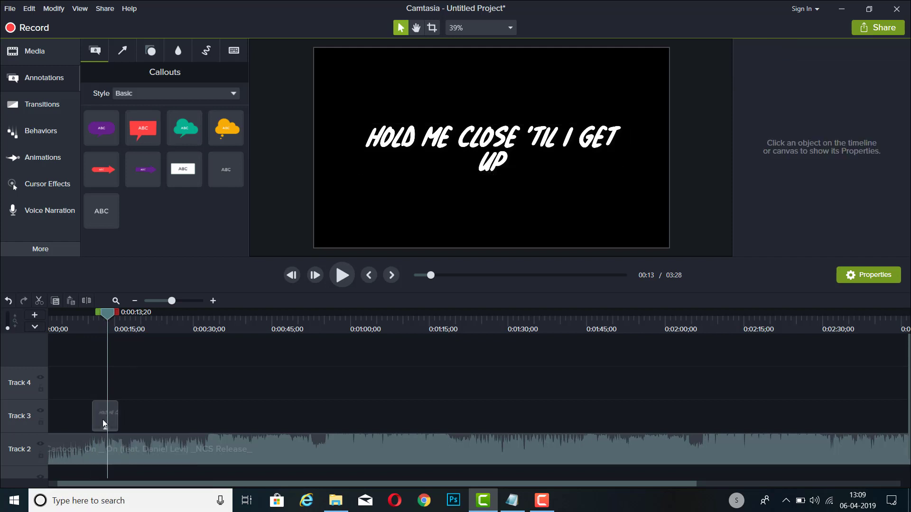
Step: Copy the Track 3 lyric callout onto Track 4, aligned with the original
left_click(102, 420)
right_click(103, 420)
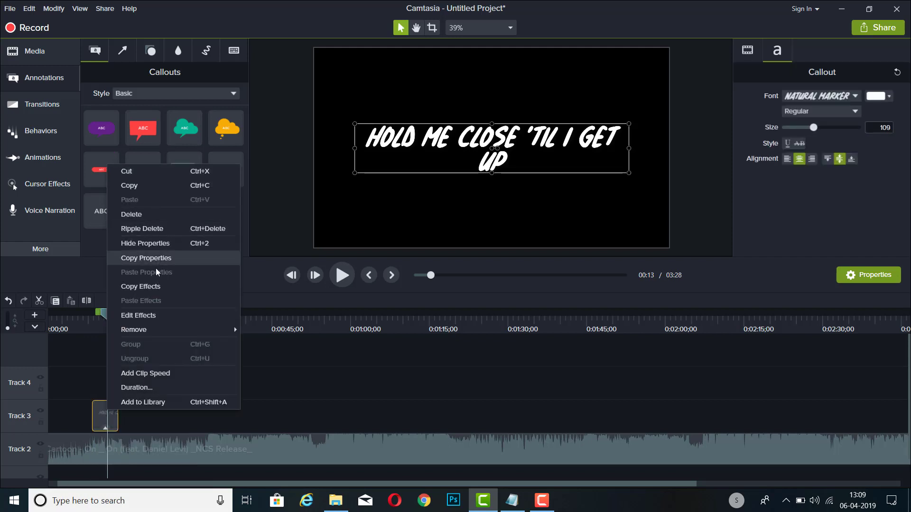
left_click(166, 188)
right_click(95, 391)
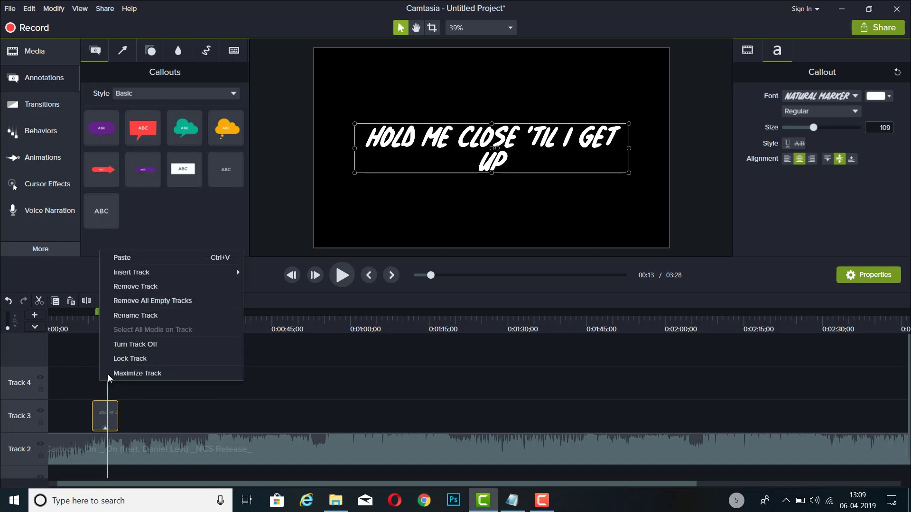
left_click(138, 260)
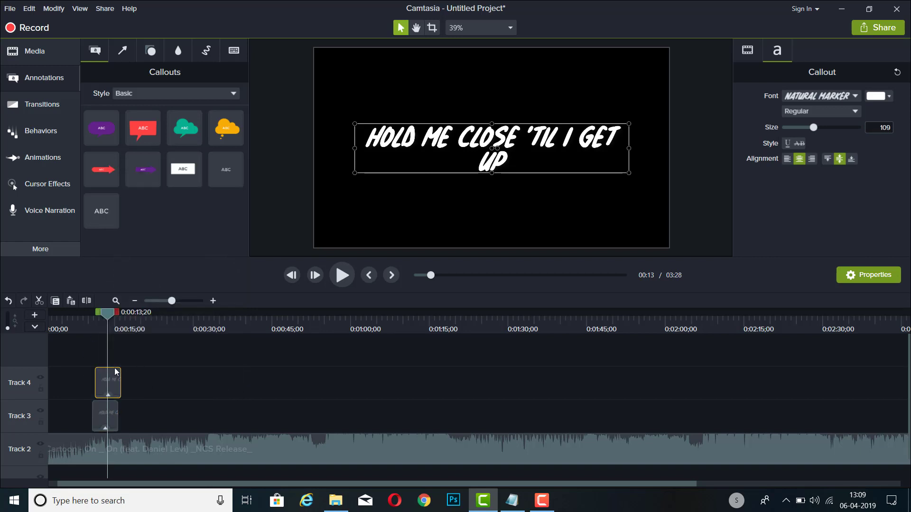
left_click_drag(107, 379, 105, 378)
Step: Put the playhead at 0:00:11;26, play back the lyric section, and zoom in
left_click(103, 429)
left_click(106, 429)
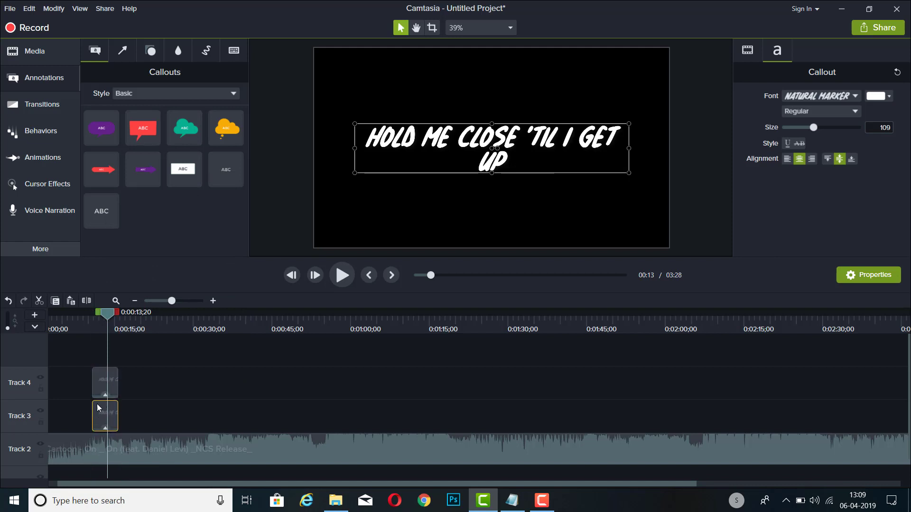
mouse_move(105, 317)
left_mouse_down()
mouse_move(93, 326)
mouse_move(96, 318)
left_mouse_up()
left_click(340, 273)
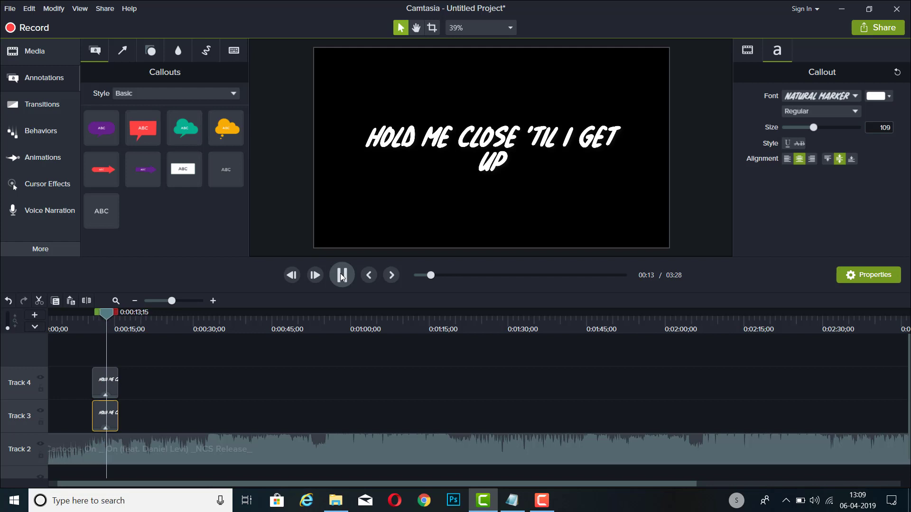
left_click(340, 273)
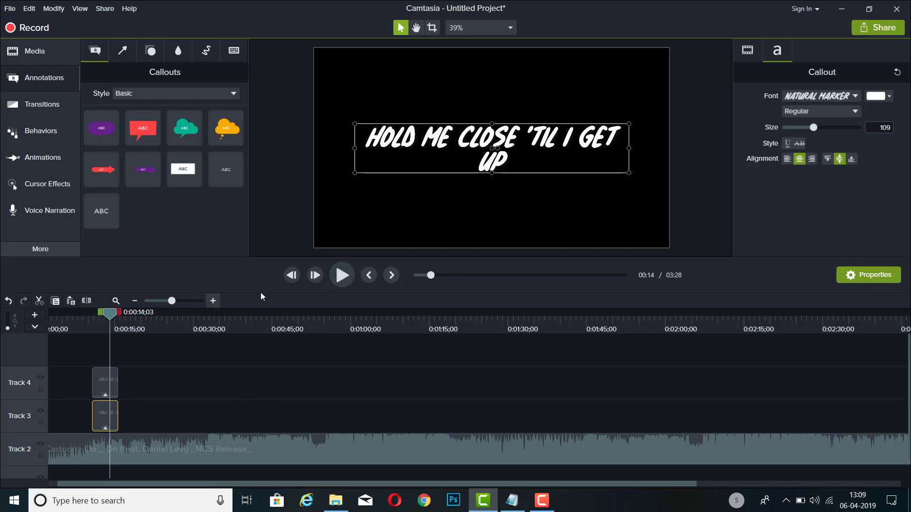
left_click_drag(176, 300, 178, 301)
Step: Trim the Track 4 and Track 3 lyric clips to end at the playhead
left_click(113, 449)
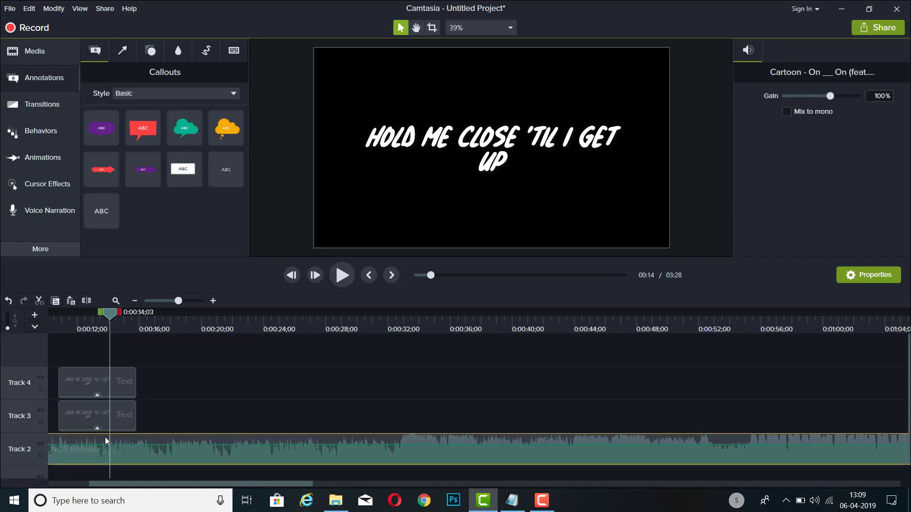
left_click(134, 382)
left_click_drag(135, 383, 110, 382)
left_click(134, 418)
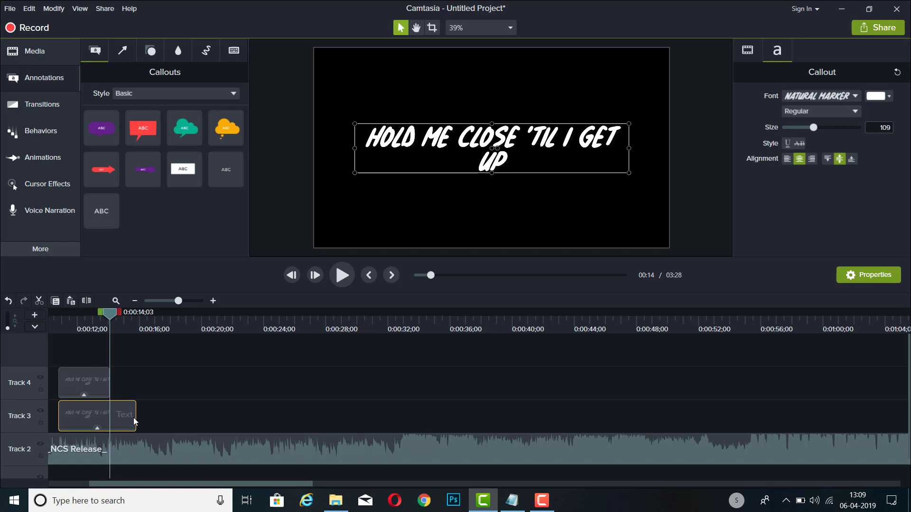
left_click_drag(135, 418, 110, 417)
mouse_move(100, 314)
left_mouse_down()
mouse_move(73, 327)
mouse_move(110, 322)
mouse_move(72, 317)
left_mouse_up()
Step: Make the Track 4 lyric copy orange and shift it slightly left on the canvas
left_click(96, 393)
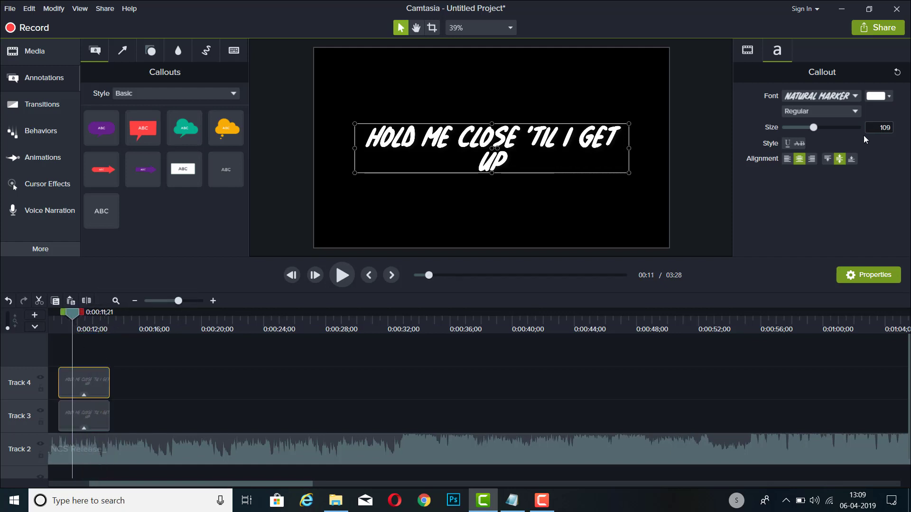
left_click(882, 97)
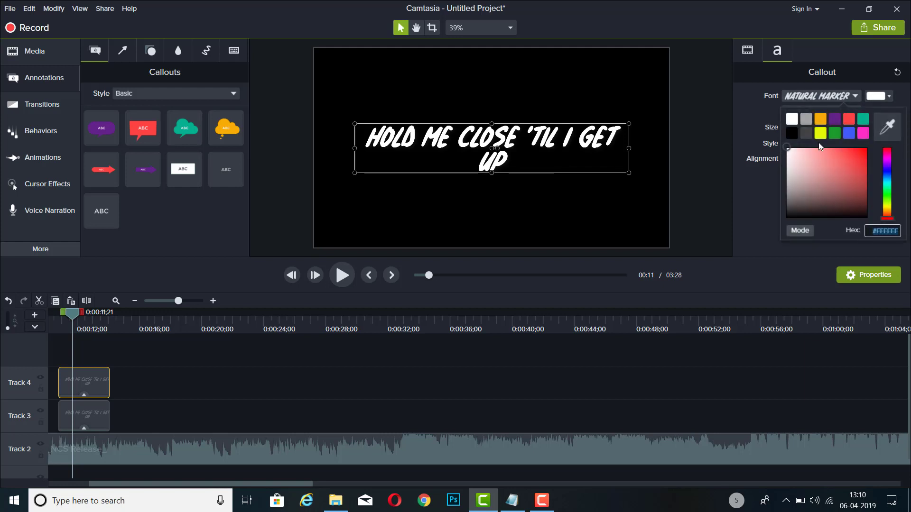
left_click(820, 119)
left_click(127, 405)
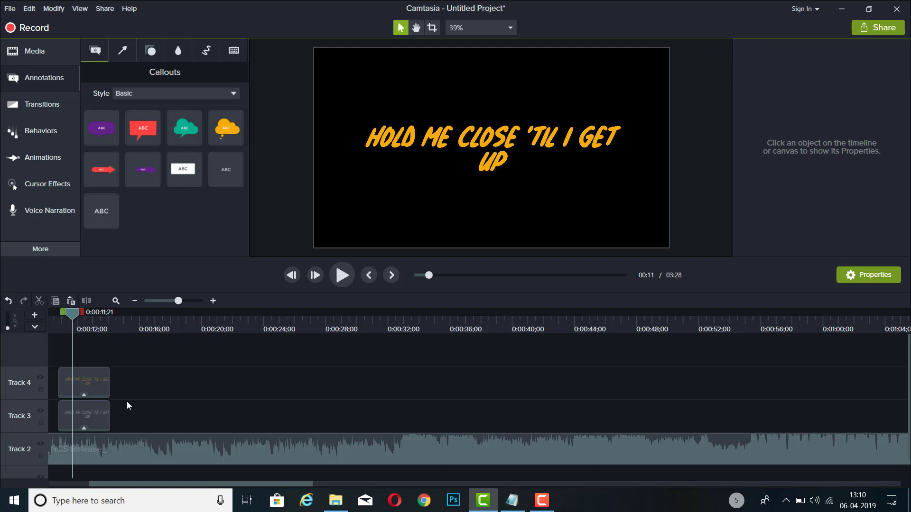
left_click(91, 382)
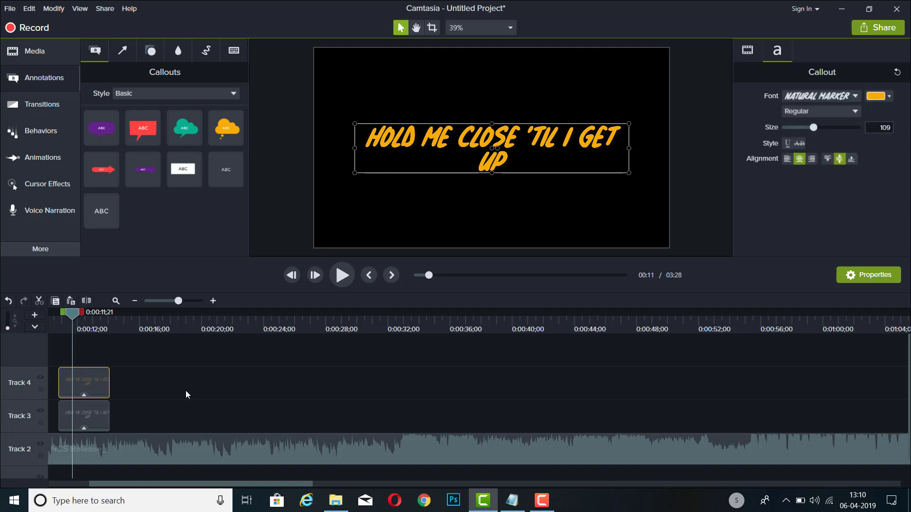
left_click_drag(416, 138, 409, 138)
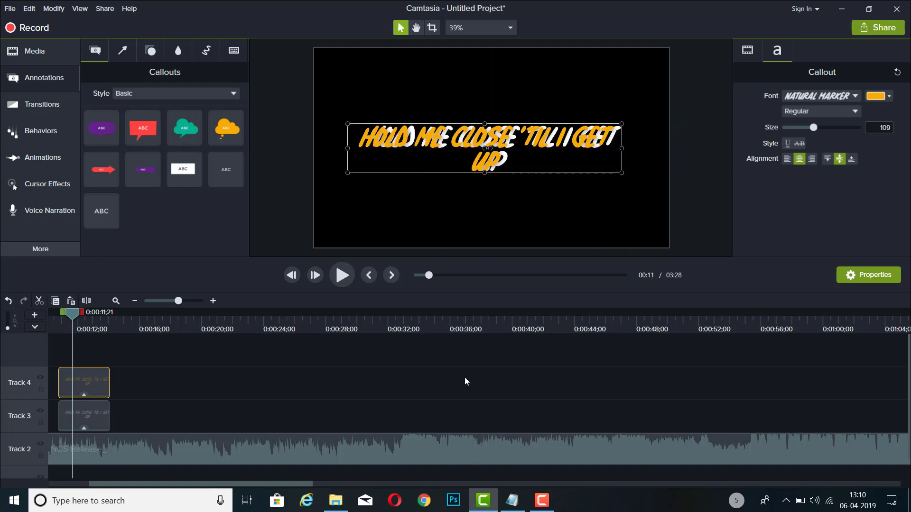
Step: Set the Track 3 lyric's font colour to near-white
left_click(258, 406)
left_click(87, 417)
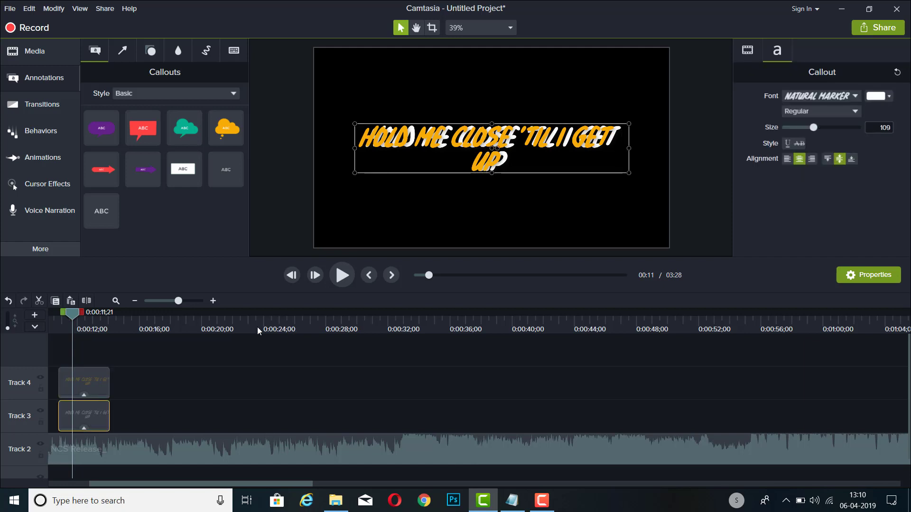
left_click(885, 99)
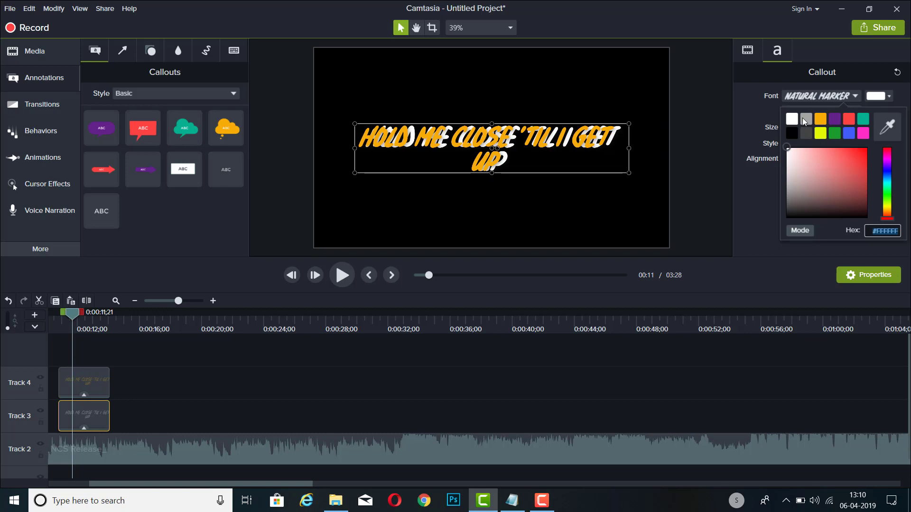
left_click(785, 149)
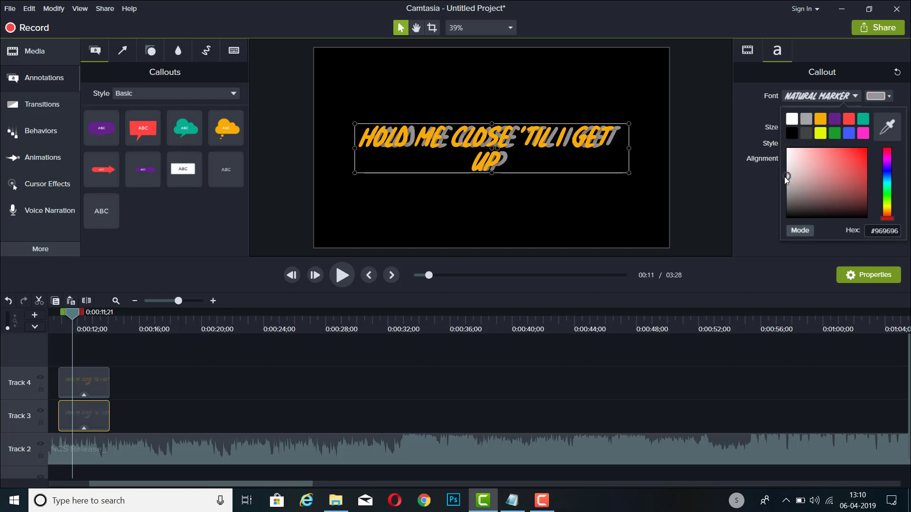
left_click(790, 348)
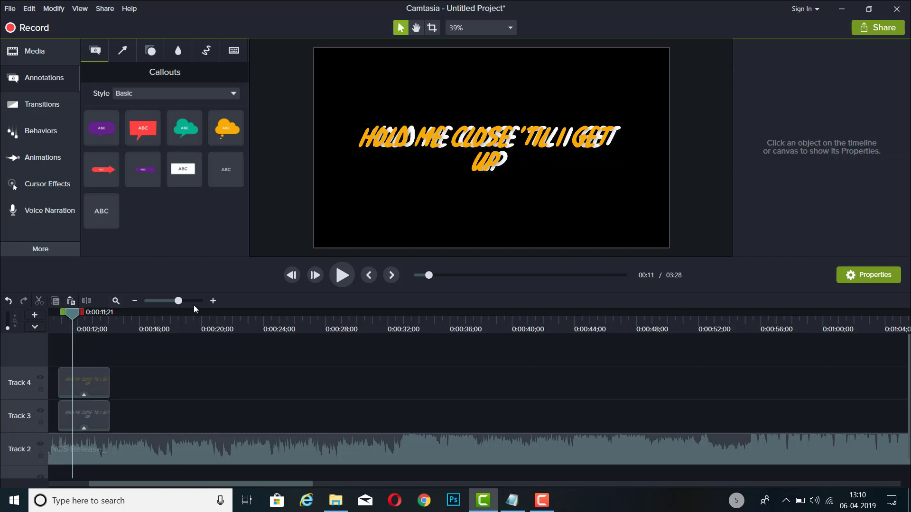
Step: Zoom in on the lyric clips, select both the Track 3 and Track 4 callouts, and move the playhead to their start
left_click_drag(179, 303, 185, 303)
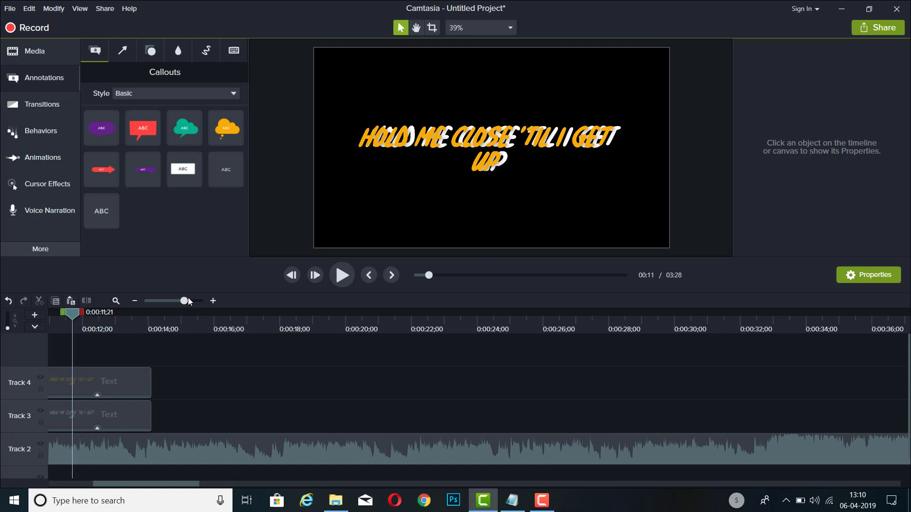
left_click_drag(149, 488, 143, 488)
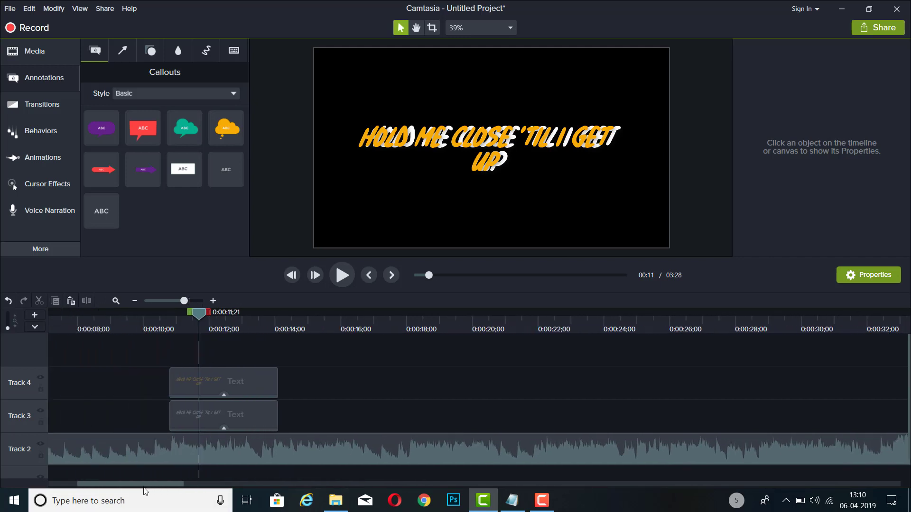
left_click_drag(185, 300, 198, 302)
left_click_drag(109, 485, 105, 485)
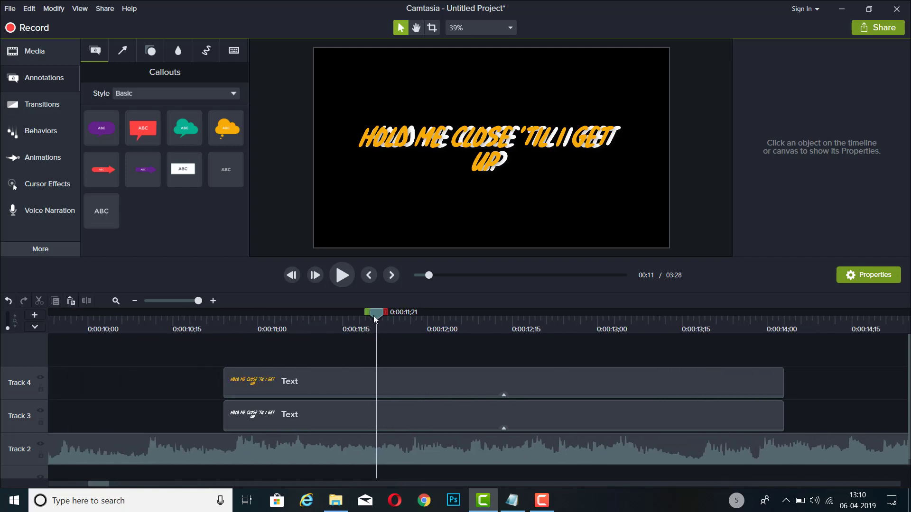
left_click_drag(374, 315, 235, 344)
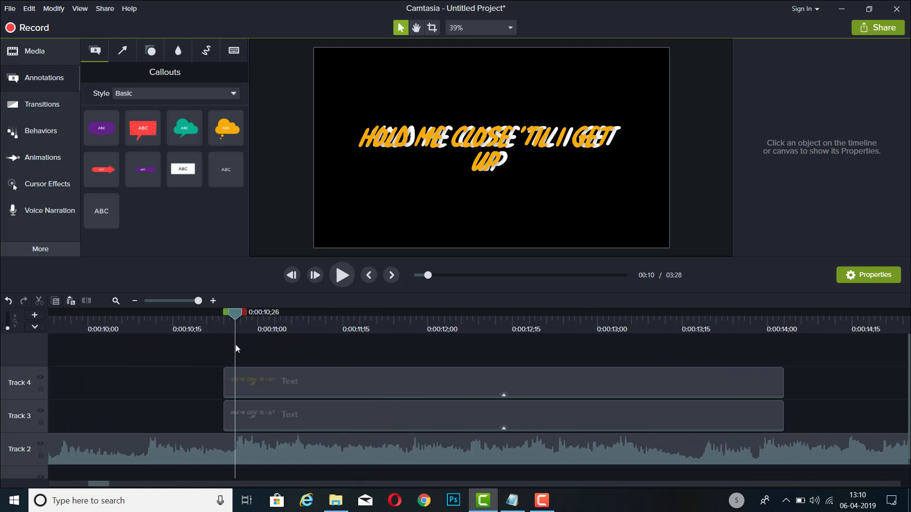
left_click(249, 393)
left_click(252, 411, "shift")
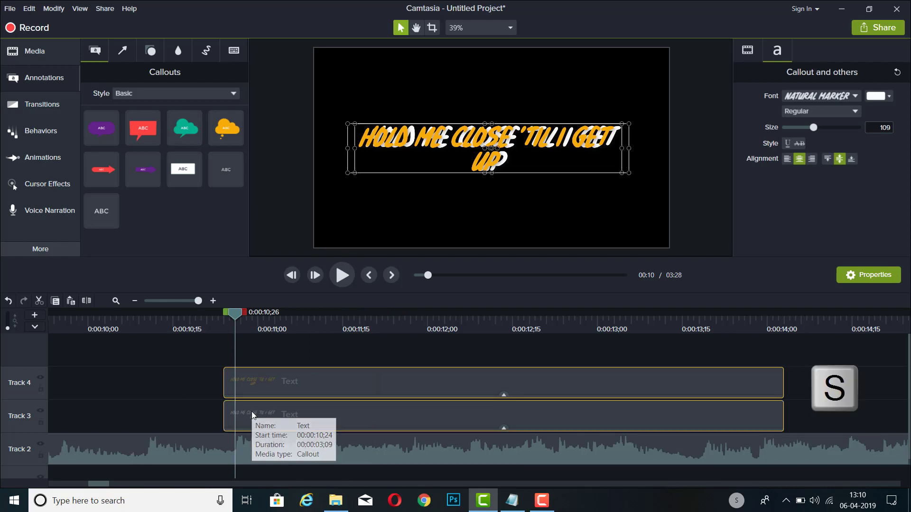
mouse_move(231, 313)
left_mouse_down()
mouse_move(217, 312)
mouse_move(227, 311)
left_mouse_up()
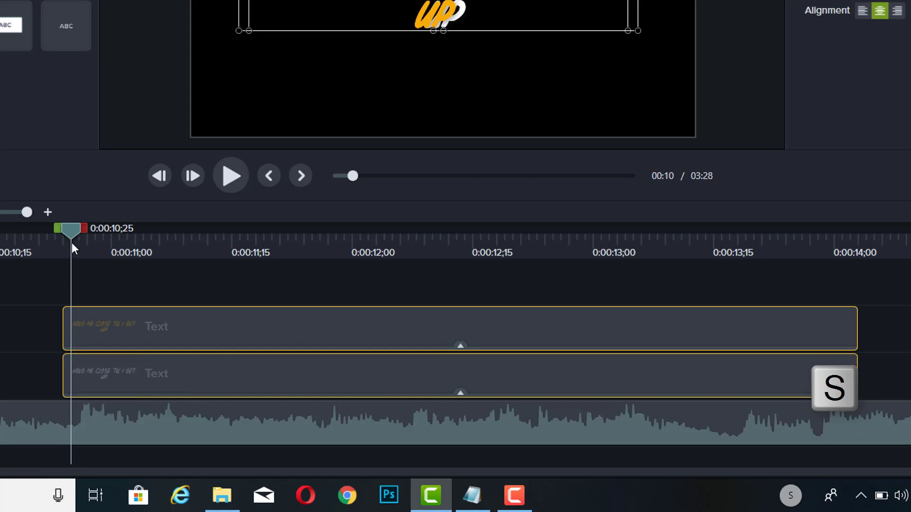
Step: Select both lyric clips and shift them later on the timeline
left_click_drag(72, 230, 72, 228)
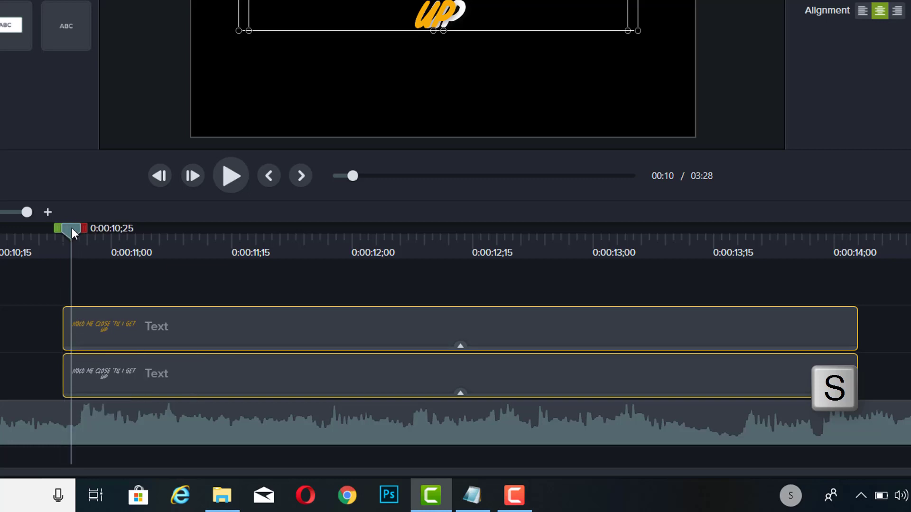
left_click(70, 349)
left_click(86, 335)
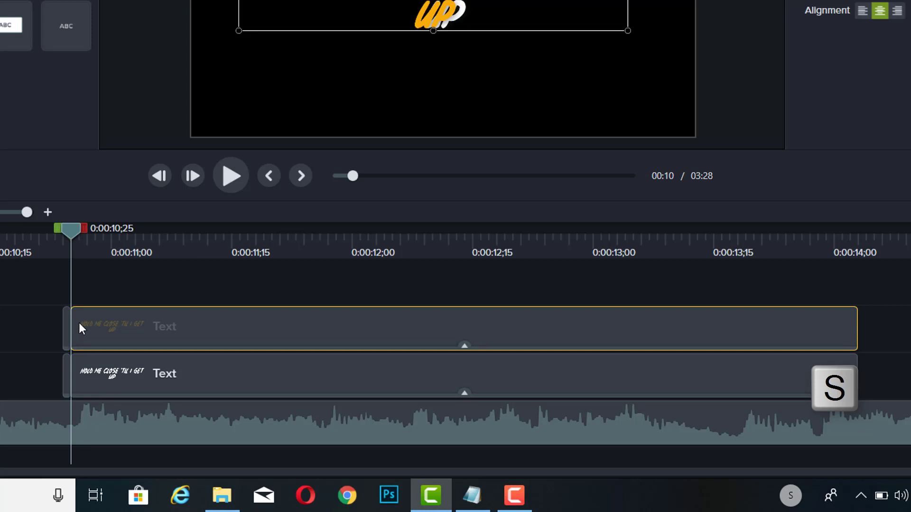
left_click_drag(70, 235, 89, 236)
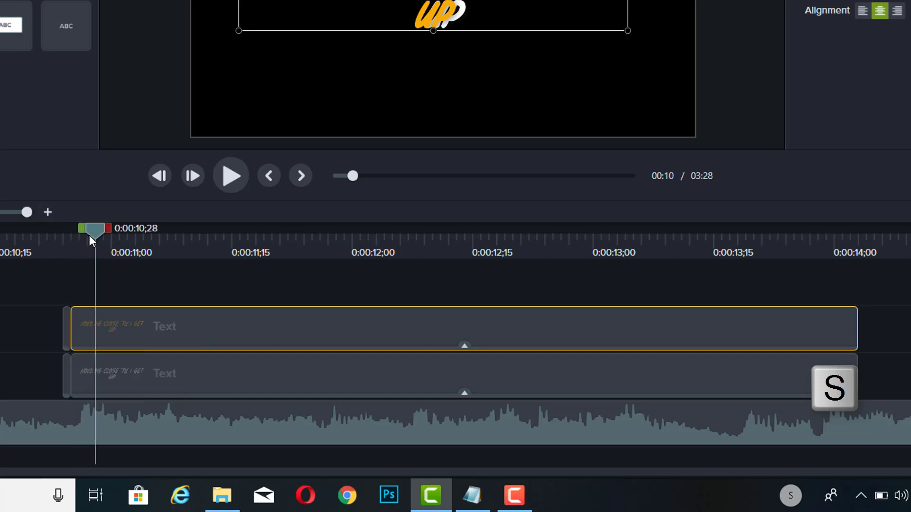
left_click(69, 327)
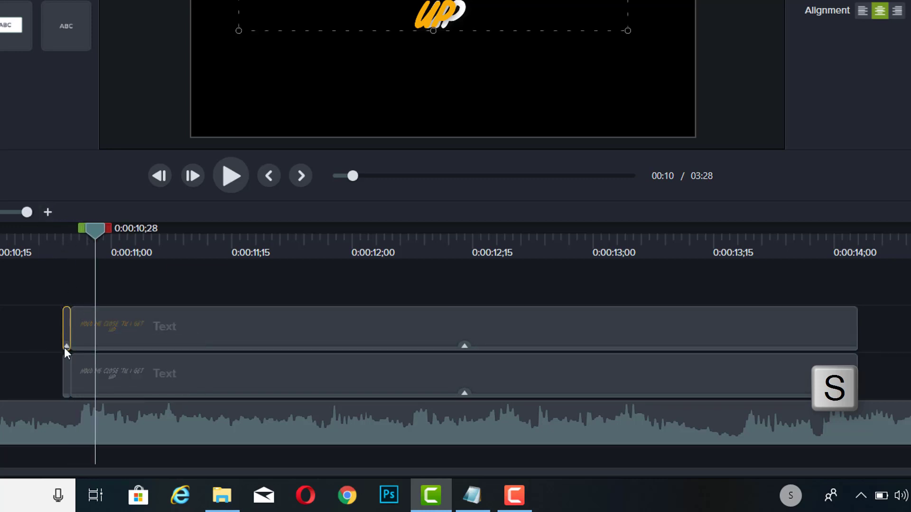
left_click(64, 374)
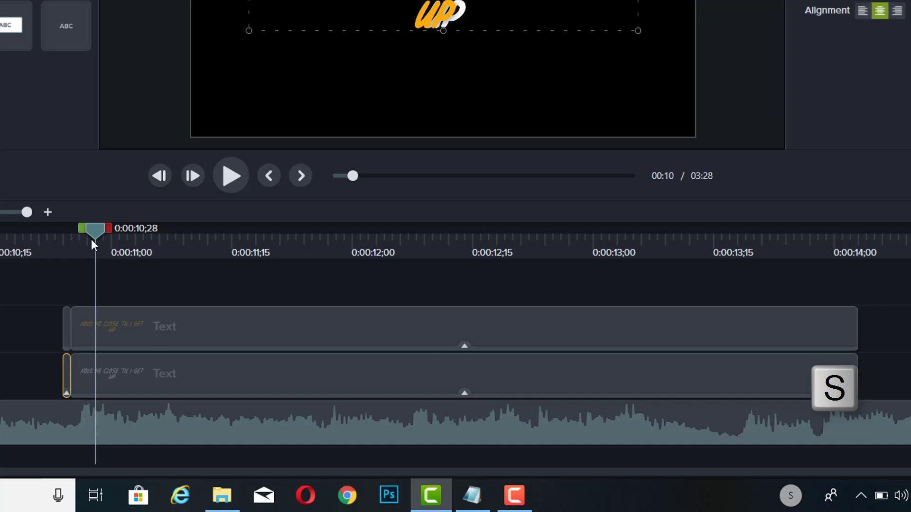
left_click_drag(87, 226, 69, 229)
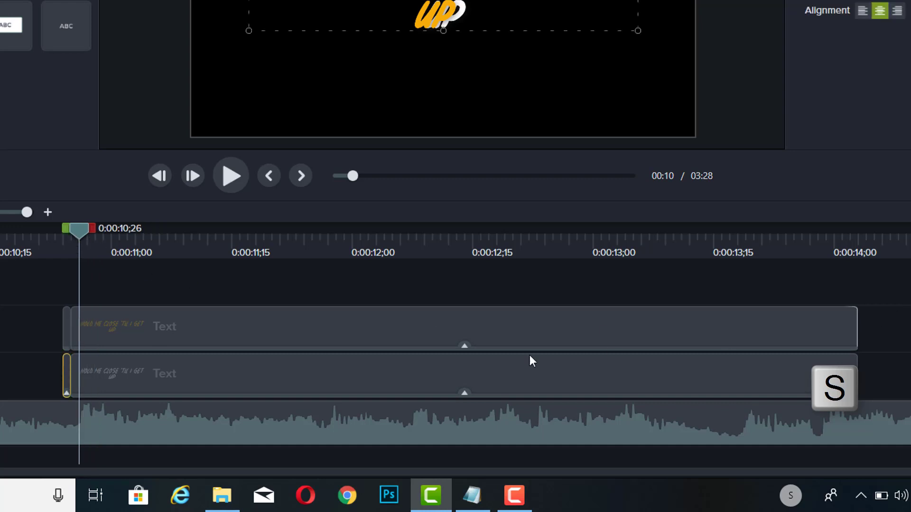
left_click(76, 326)
left_click(76, 363, "ctrl")
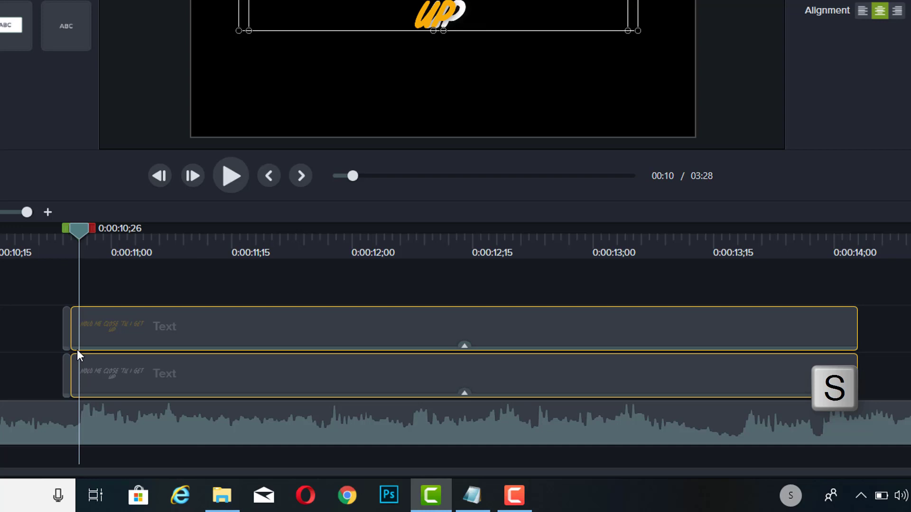
left_click_drag(83, 326, 133, 332)
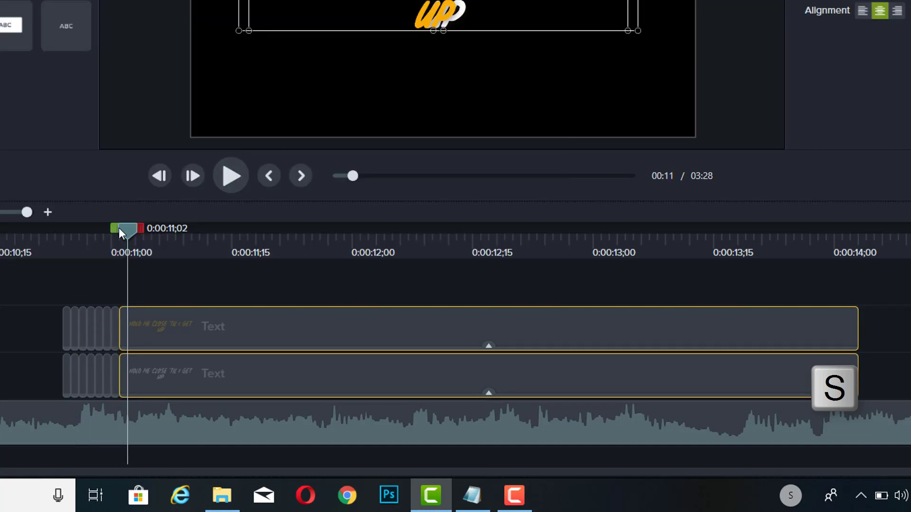
Step: Split both lyric clips every couple of frames up to 0:00:11;15
left_click_drag(118, 228, 131, 226)
key("s")
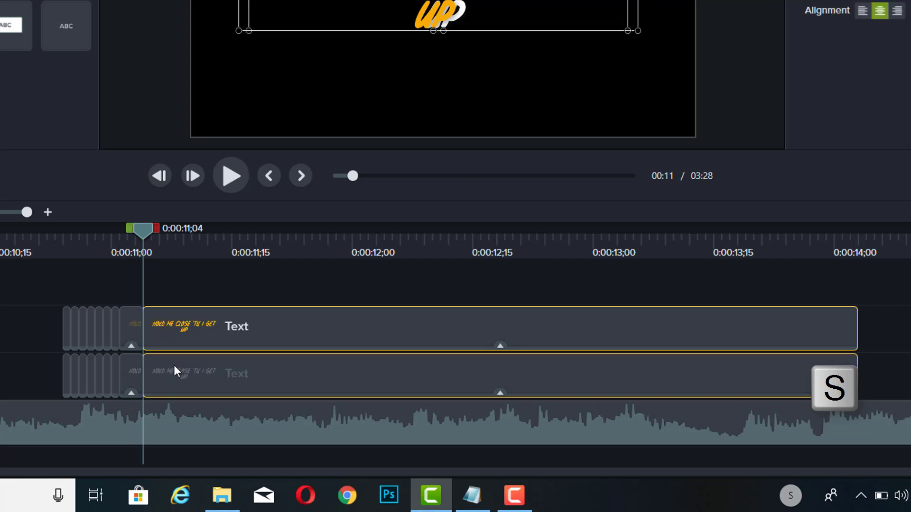
left_click_drag(147, 237, 174, 304)
key("s")
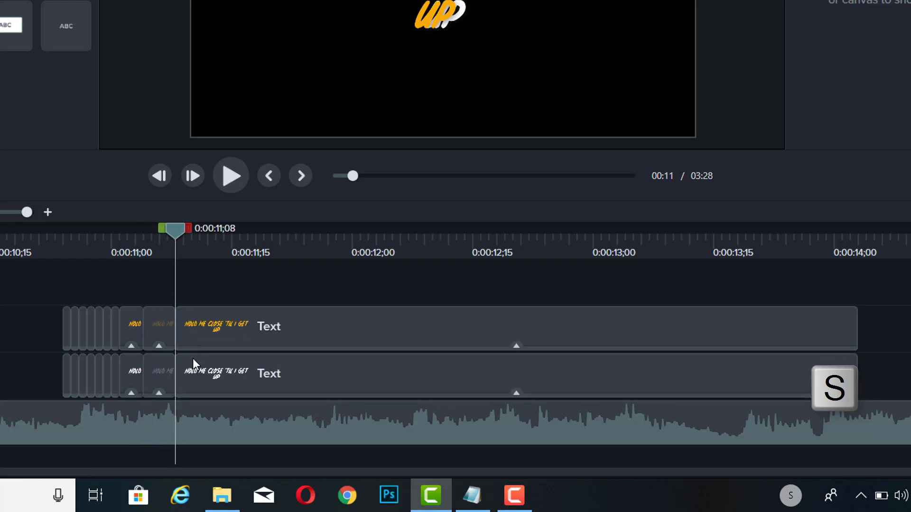
left_click_drag(181, 247, 231, 231)
left_click(232, 317)
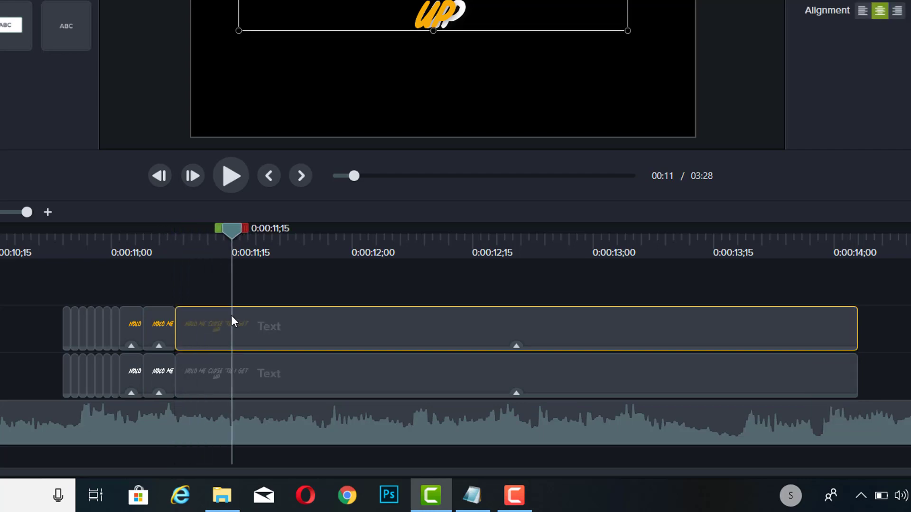
left_click(238, 358, "ctrl")
key("ctrl+s")
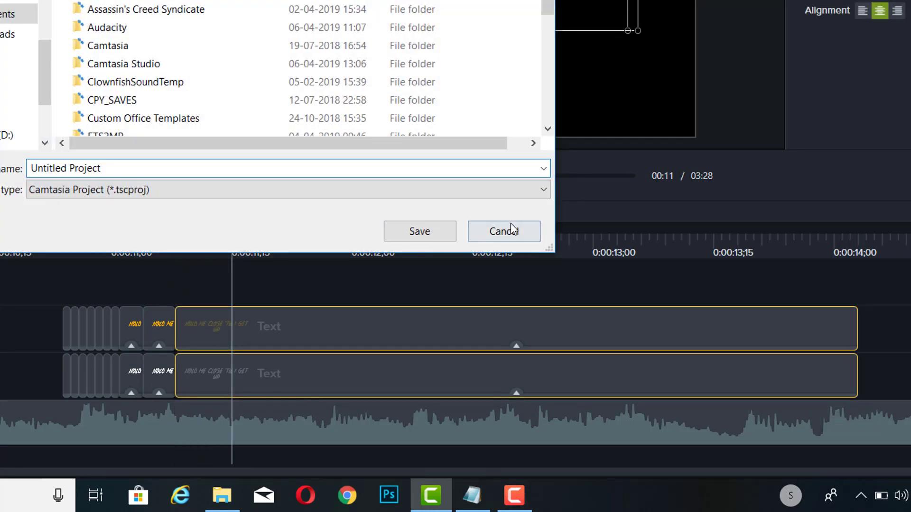
left_click(510, 227)
key("s")
Step: Keep splitting both lyric tracks into short matching pieces from 0:00:11;22 to about 0:00:14
left_click_drag(238, 241, 353, 247)
left_click(278, 338)
left_click(284, 382, "ctrl")
key("s")
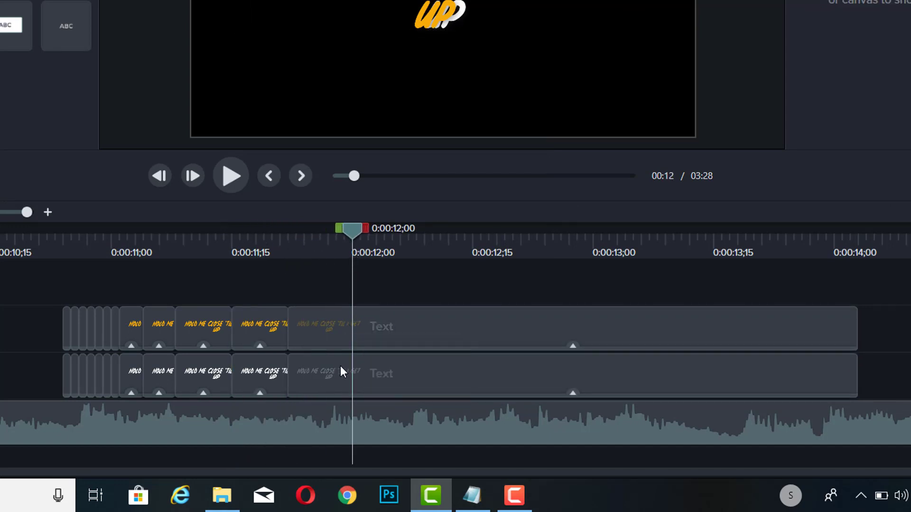
left_click(341, 366, "ctrl")
key("ctrl+s")
left_click(504, 235)
key("s")
left_click(457, 320)
key("s")
left_click(570, 328)
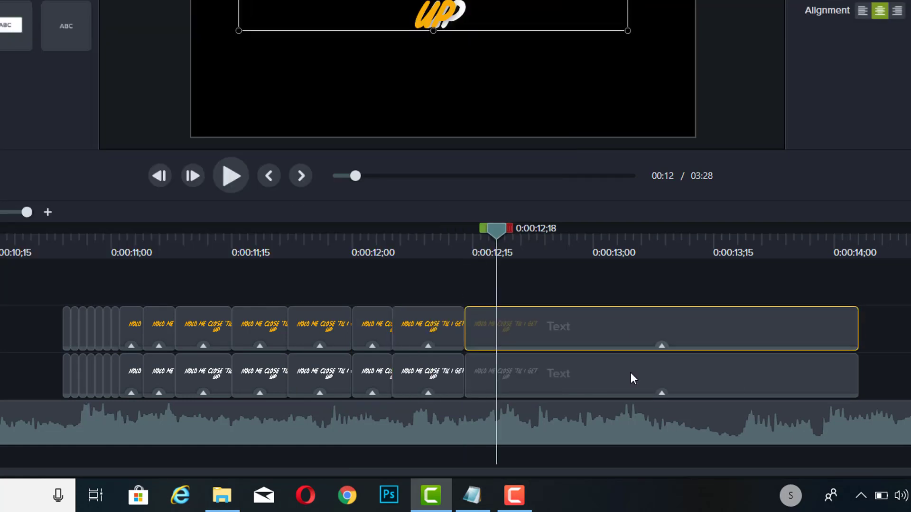
key("s")
left_click(600, 234)
left_click(593, 361, "ctrl")
key("s")
left_click(690, 234)
key("s")
left_click(794, 234)
key("s")
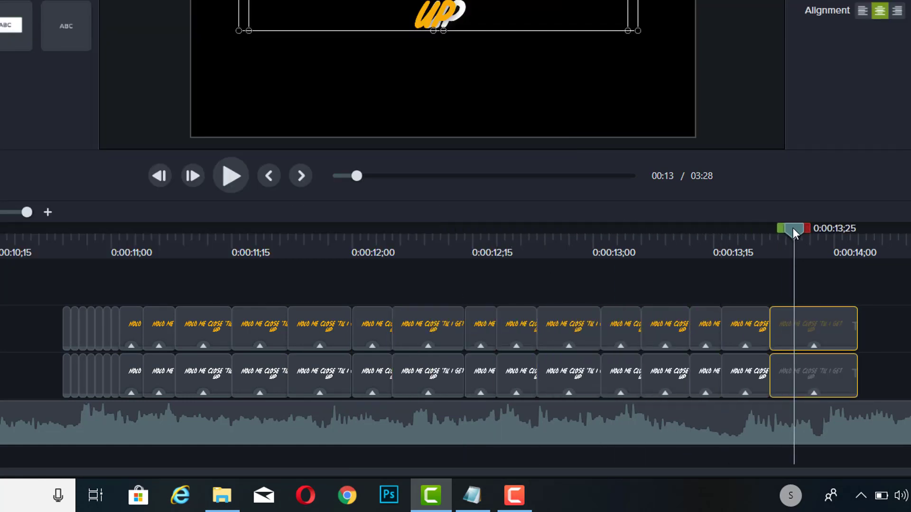
key("ctrl+s")
left_click(508, 230)
key("s")
Step: Bring the playhead back to about 0:00:10;23 and inspect the first small clips on Tracks 3 and 4
left_click_drag(796, 230, 706, 230)
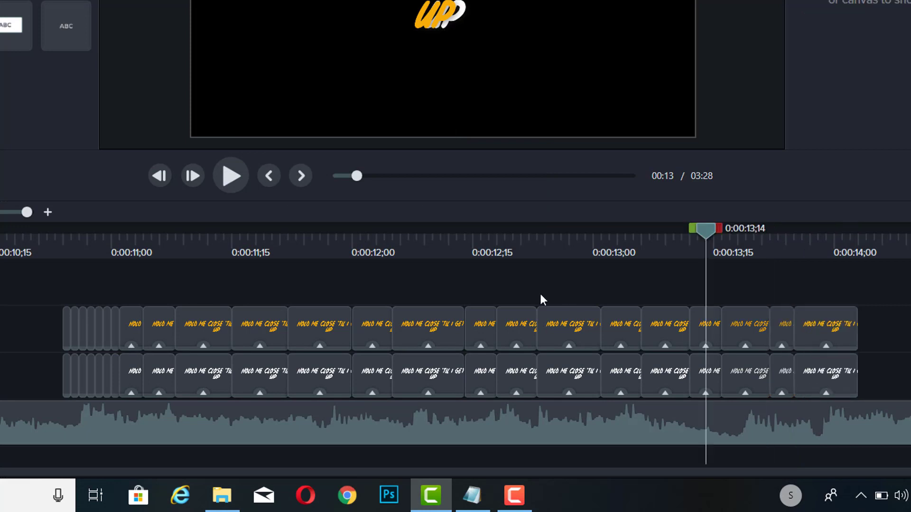
left_click_drag(543, 300, 199, 338)
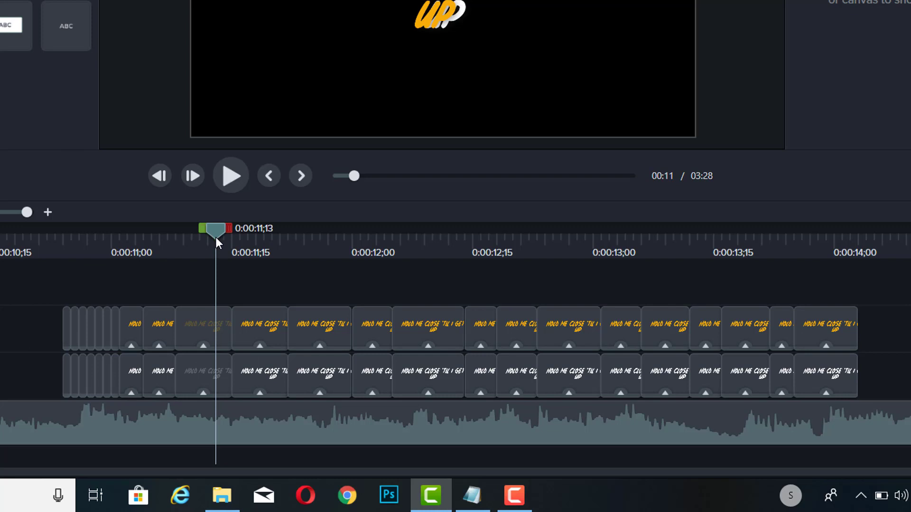
left_click_drag(215, 238, 75, 303)
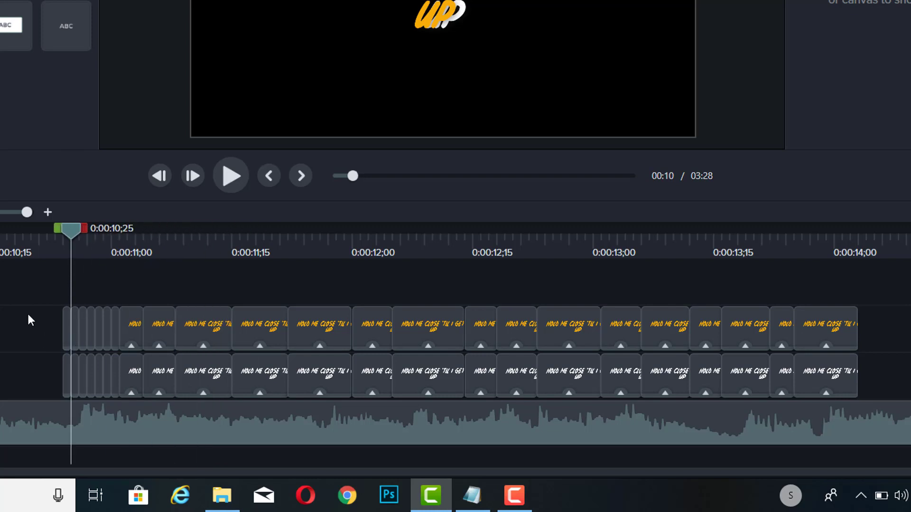
left_click(66, 320)
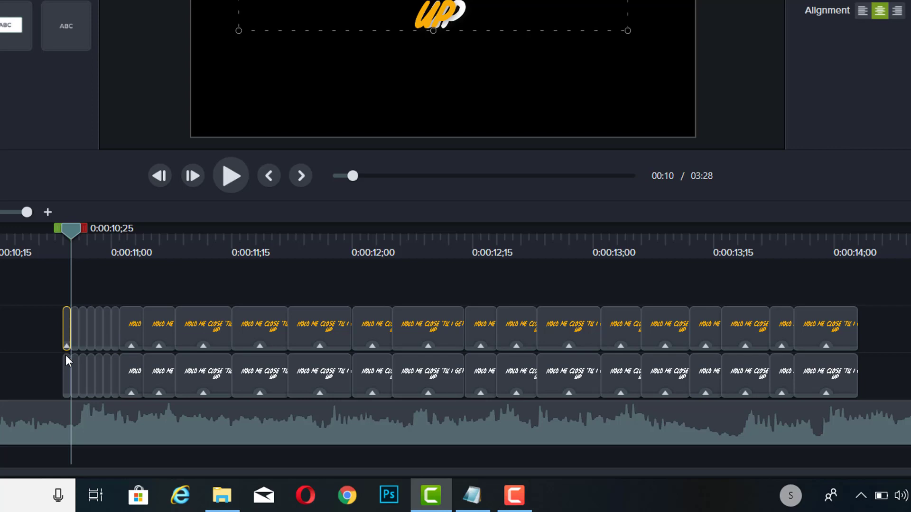
left_click(68, 370)
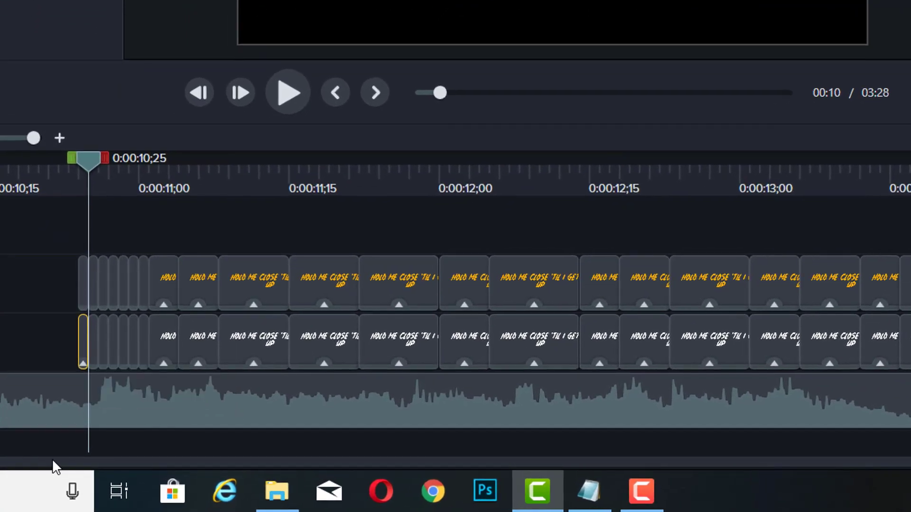
left_click(59, 345)
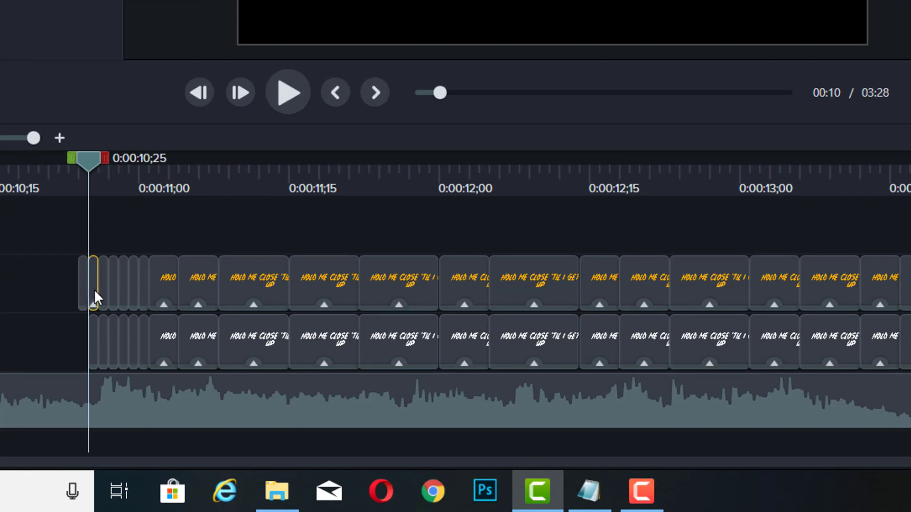
left_click(91, 335)
left_click(94, 224)
left_click_drag(89, 186, 70, 168)
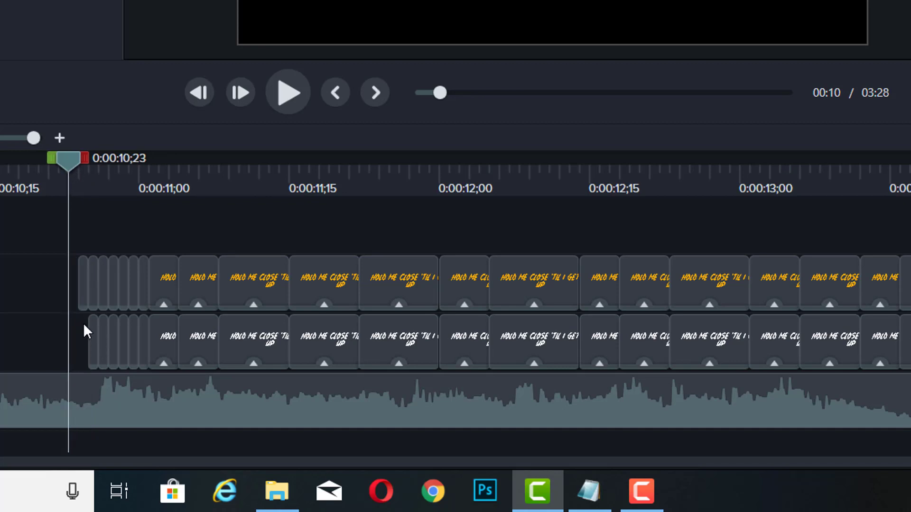
Step: Delete the second and third thin clips on both the top and bottom callout tracks
left_click(97, 278)
key("Delete")
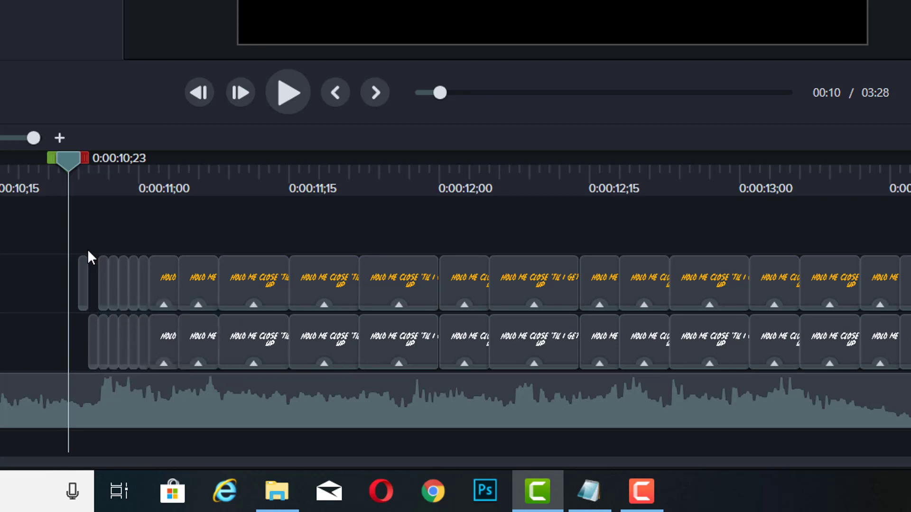
left_click(102, 327)
key("Delete")
left_click(113, 291)
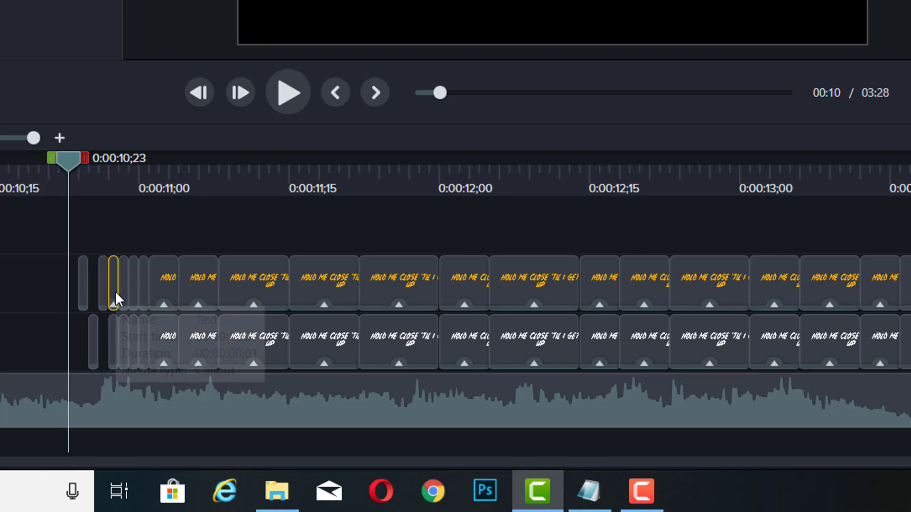
key("Delete")
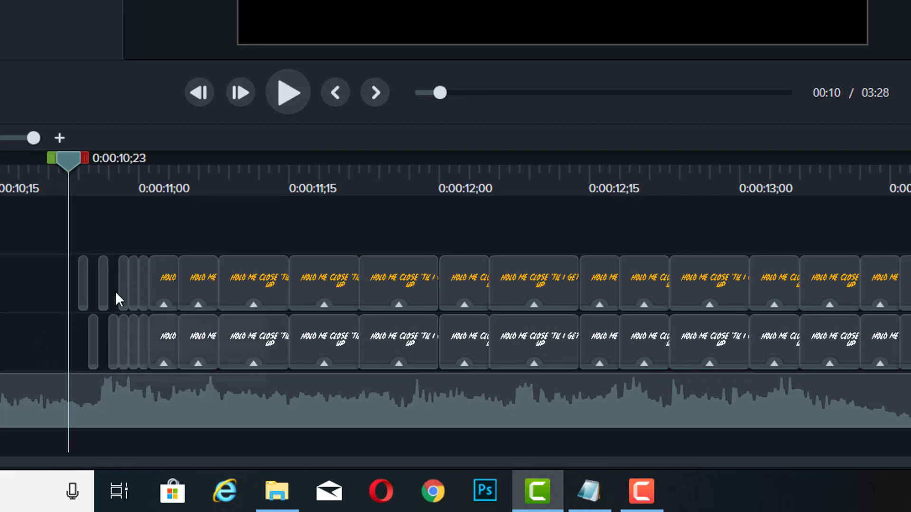
left_click(126, 338)
key("Delete")
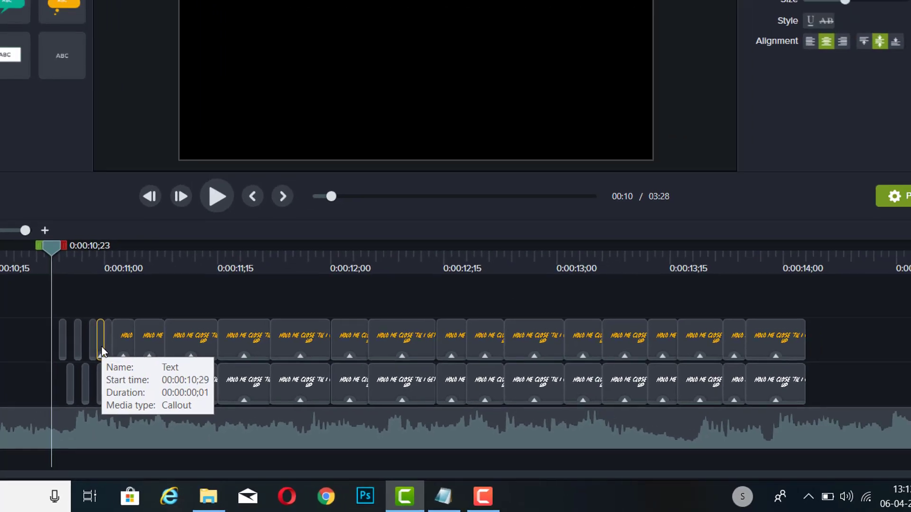
Step: Delete the next alternating short lyric clips on Tracks 3 and 4
left_click(156, 341)
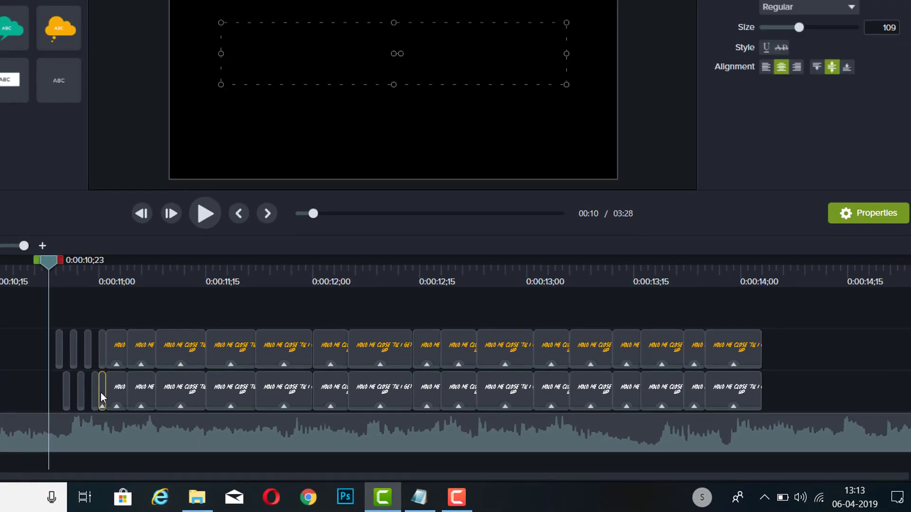
left_click(108, 337)
key("Delete")
left_click(139, 382)
key("Delete")
left_click(181, 349)
key("Delete")
left_click(212, 382)
key("Delete")
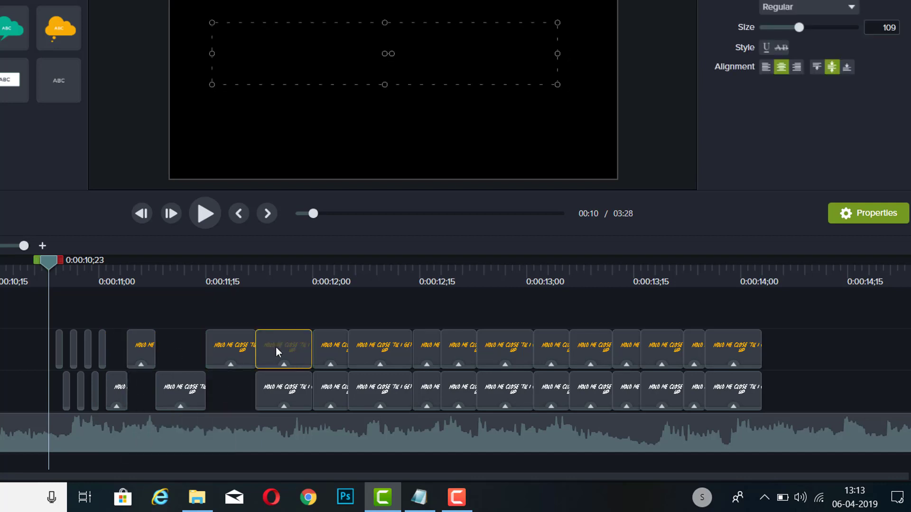
Step: Remove the remaining surplus callout clips further along both callout tracks
key("Delete")
left_click(431, 380)
key("Delete")
left_click(459, 348)
key("Delete")
left_click(510, 378)
key("Delete")
left_click(551, 349)
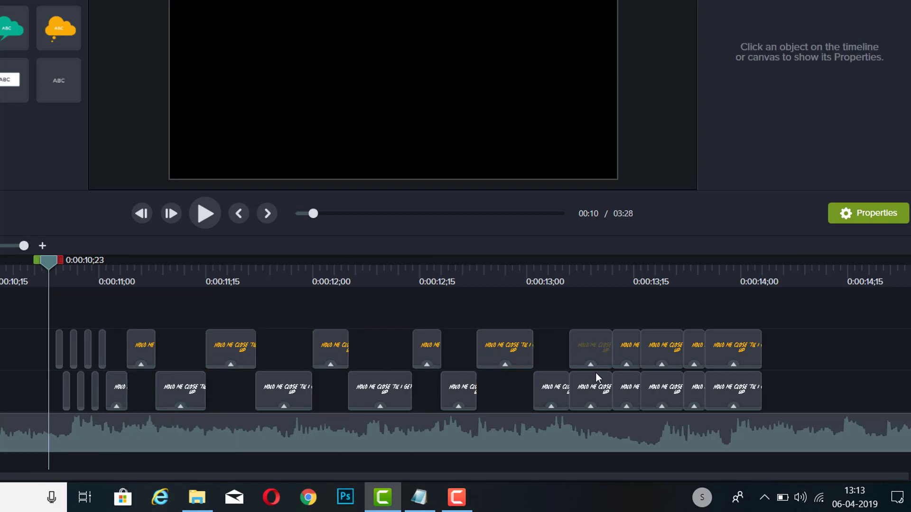
left_click(662, 389)
key("Delete")
left_click(693, 348)
key("Delete")
left_click(725, 380)
key("Delete")
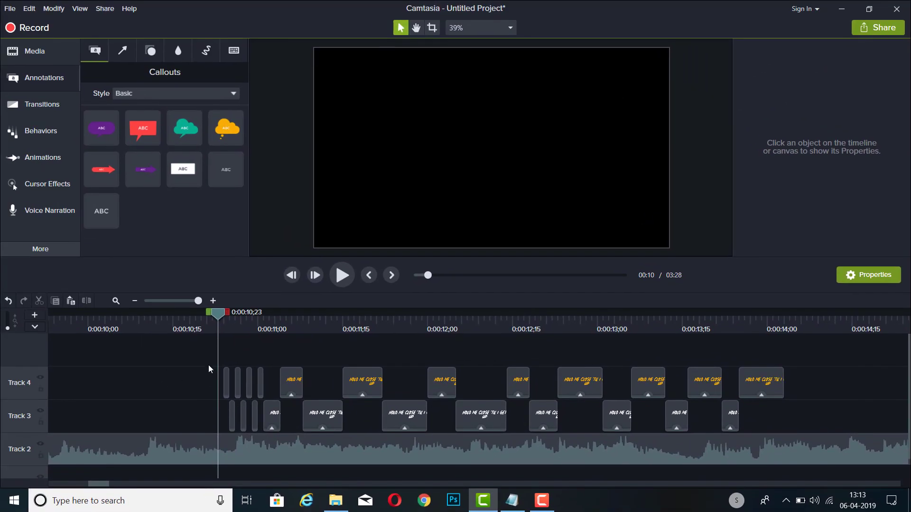
left_click(336, 277)
left_click(337, 276)
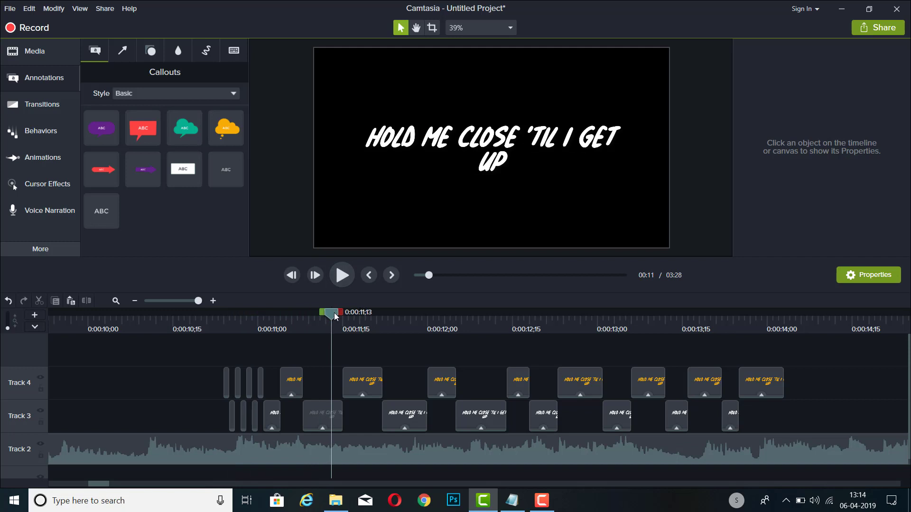
left_click_drag(334, 313, 223, 312)
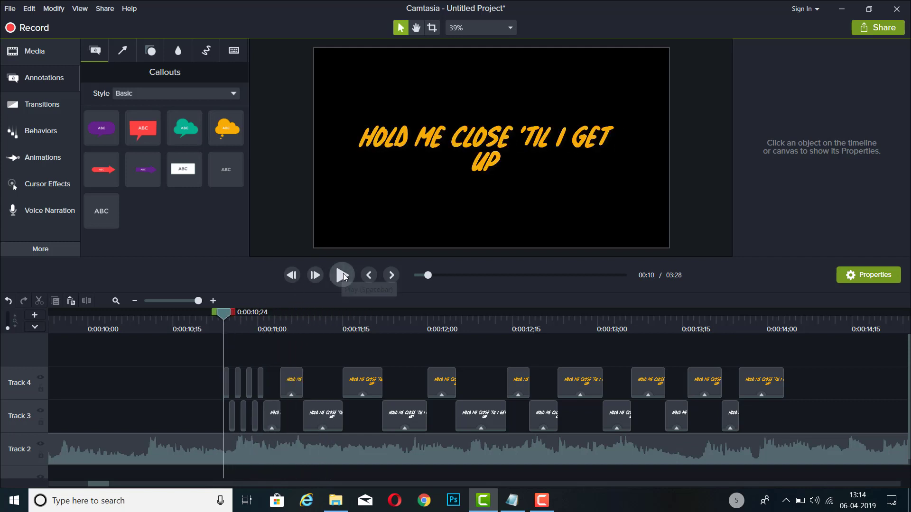
left_click(343, 274)
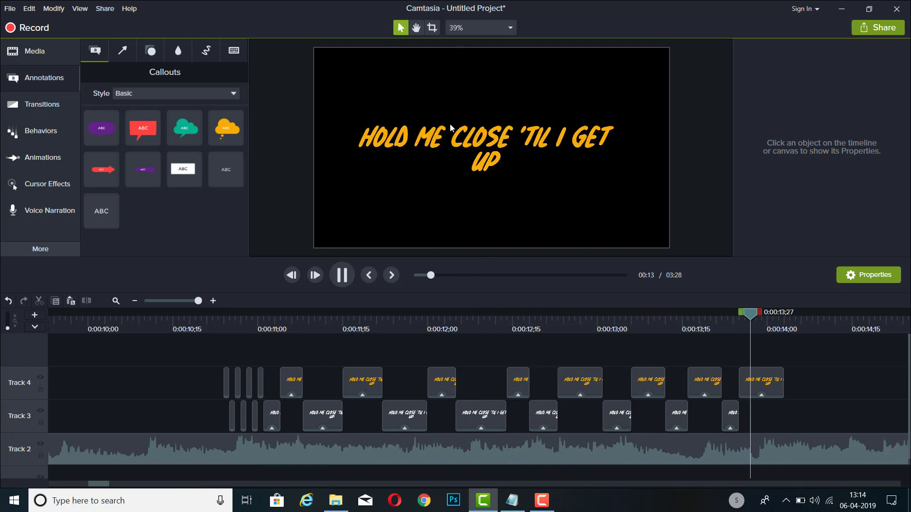
key("space")
left_click(778, 323)
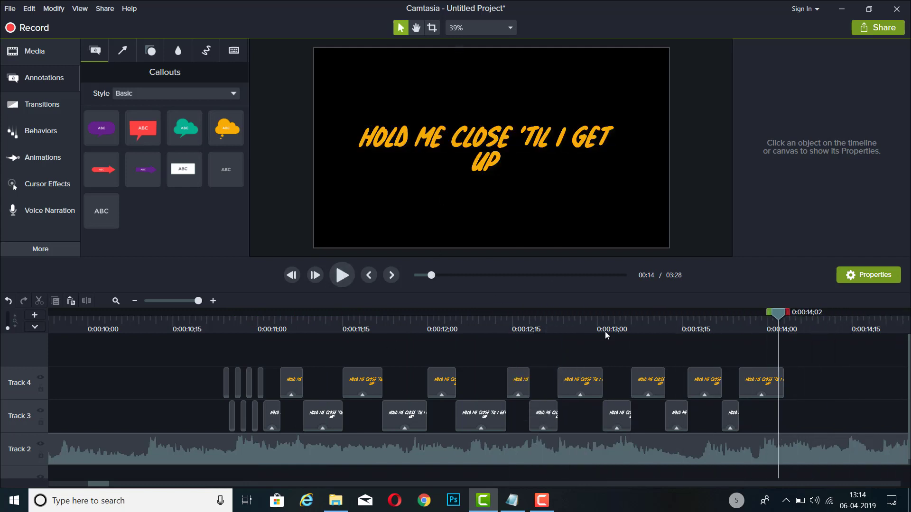
left_click_drag(606, 332, 200, 334)
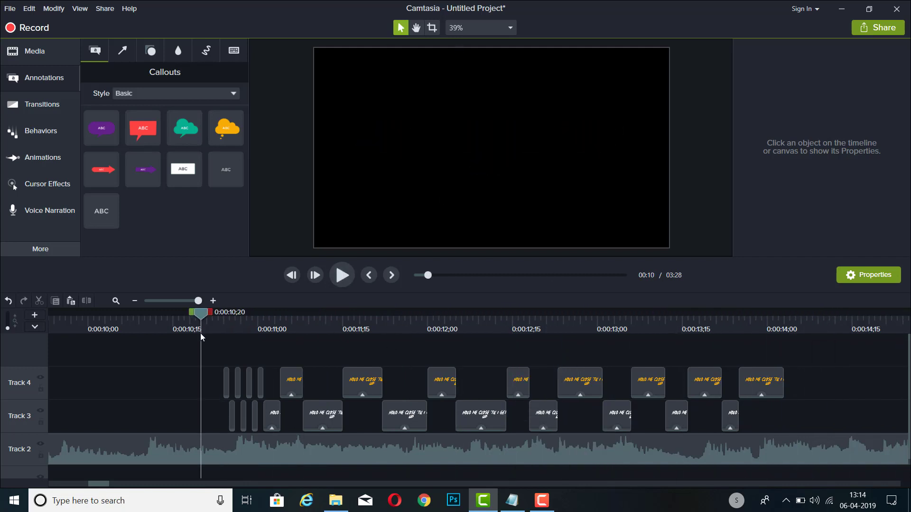
left_click(339, 277)
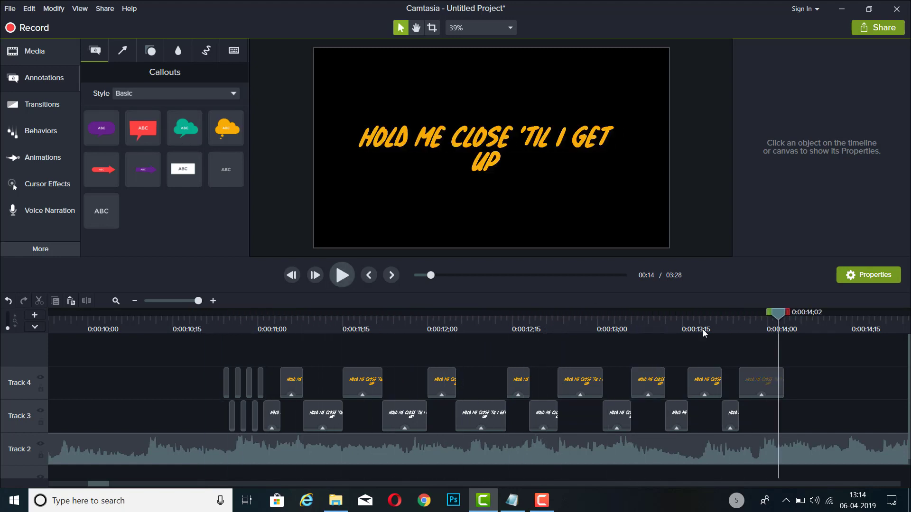
Step: Marquee-select every lyric callout clip on Tracks 3 and 4, from about 0:00:10 to 0:00:14
left_click(787, 323)
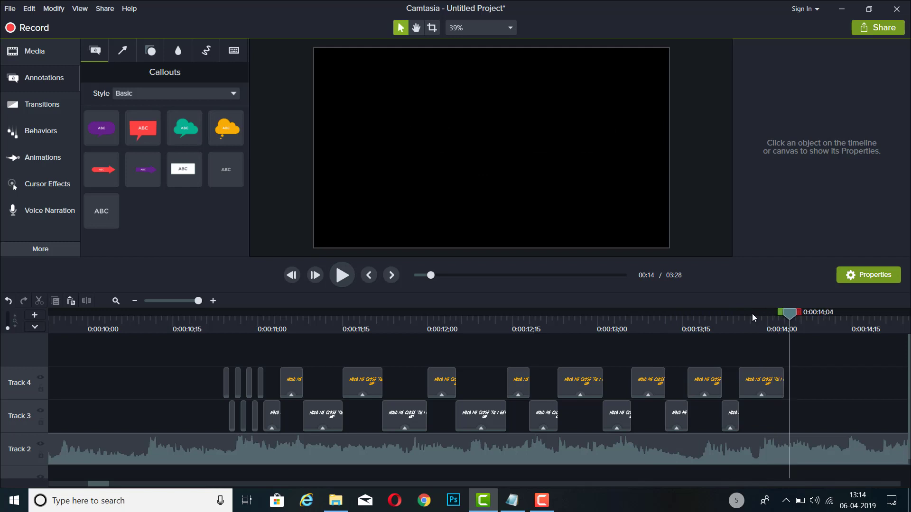
left_click_drag(755, 318, 189, 322)
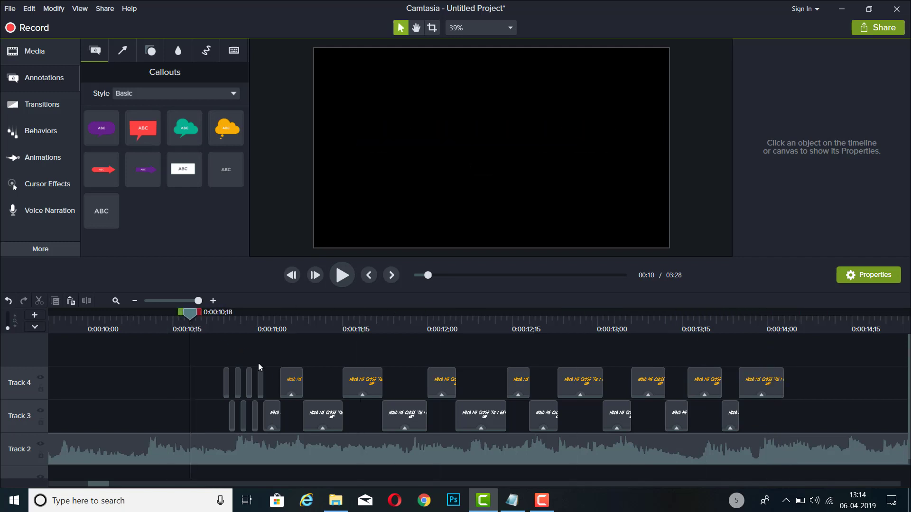
left_click_drag(219, 361, 820, 429)
left_click(512, 501)
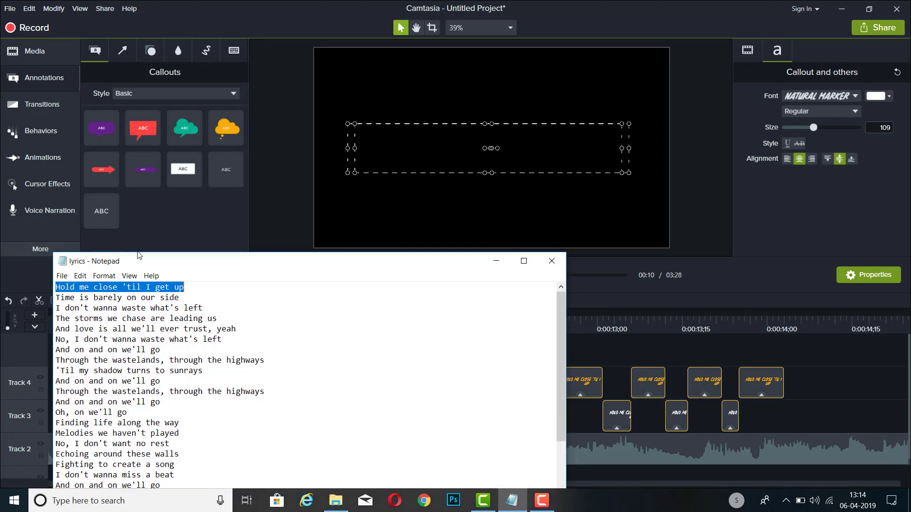
left_click(817, 338)
left_click_drag(216, 349, 779, 424)
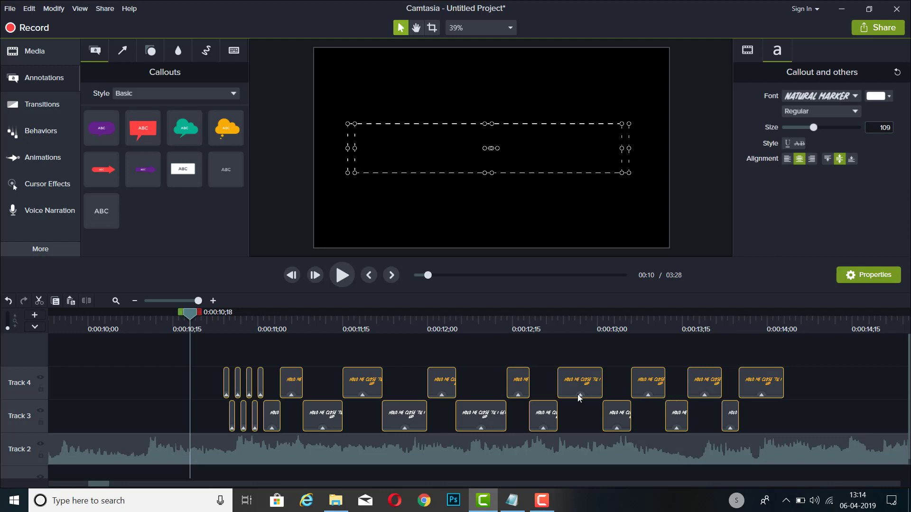
Step: Group the 23 selected lyric callouts into Group 1
right_click(442, 377)
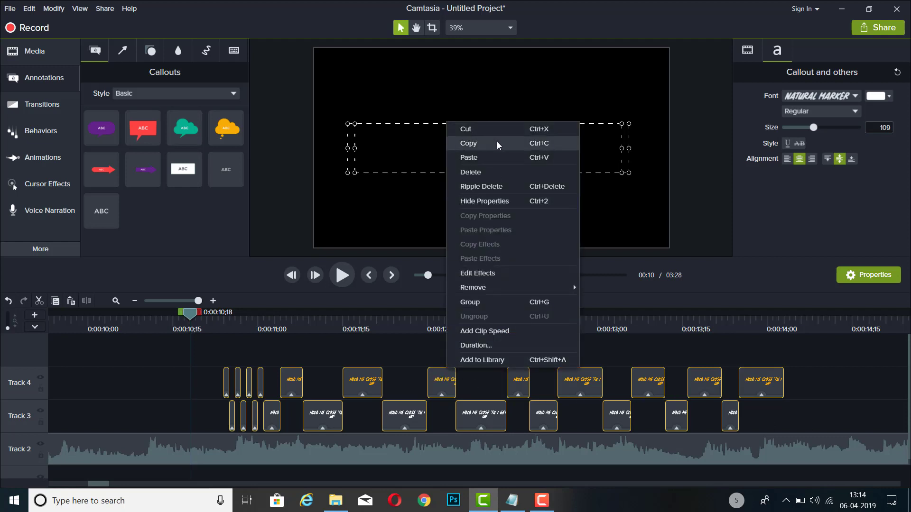
left_click(492, 302)
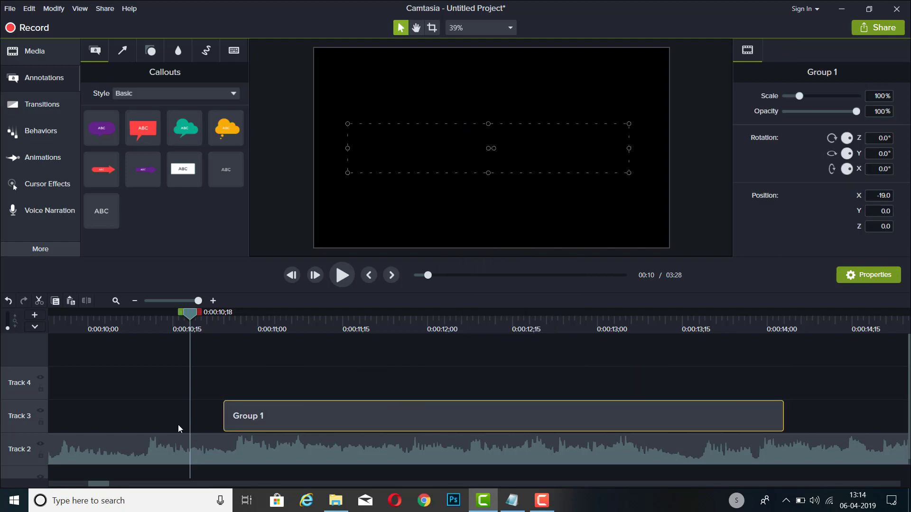
left_click_drag(192, 318, 223, 321)
Step: Copy Group 1 and paste it on Track 3, snapped right after the original at 0:00:14
right_click(295, 412)
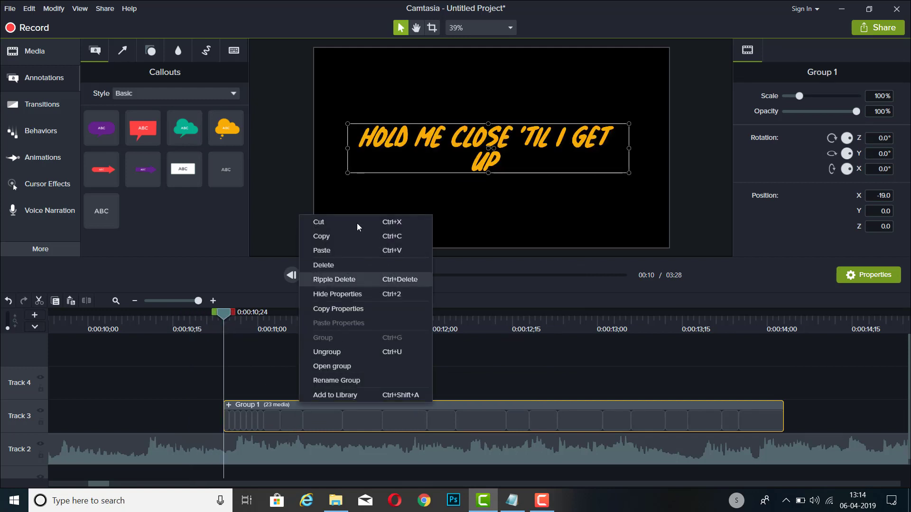
left_click(356, 235)
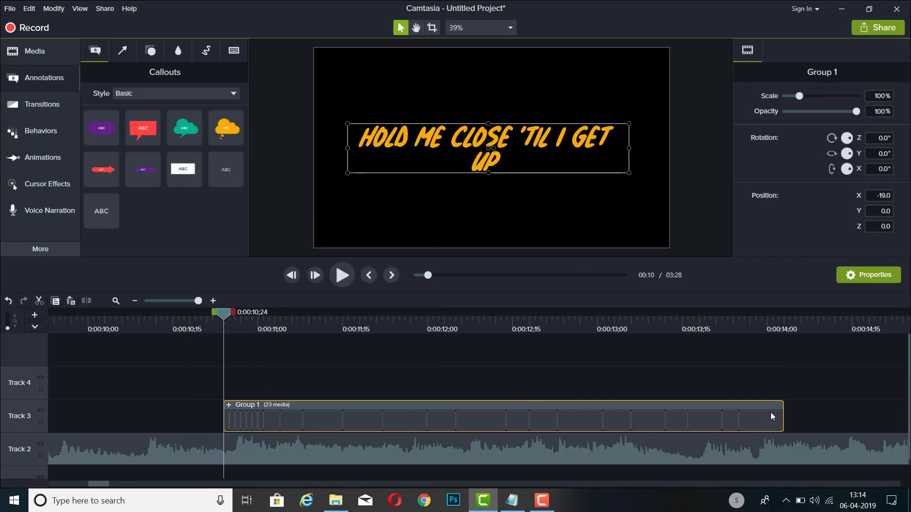
right_click(818, 401)
left_click(697, 268)
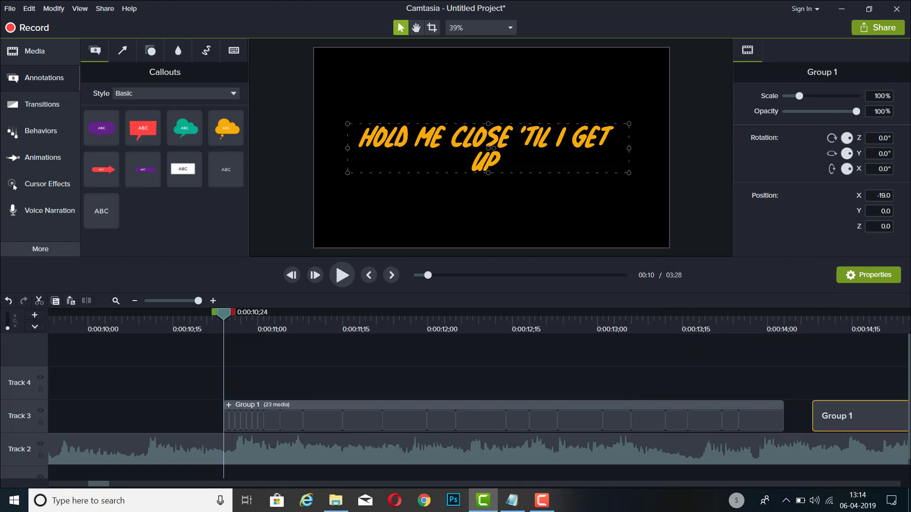
left_click_drag(873, 434, 864, 435)
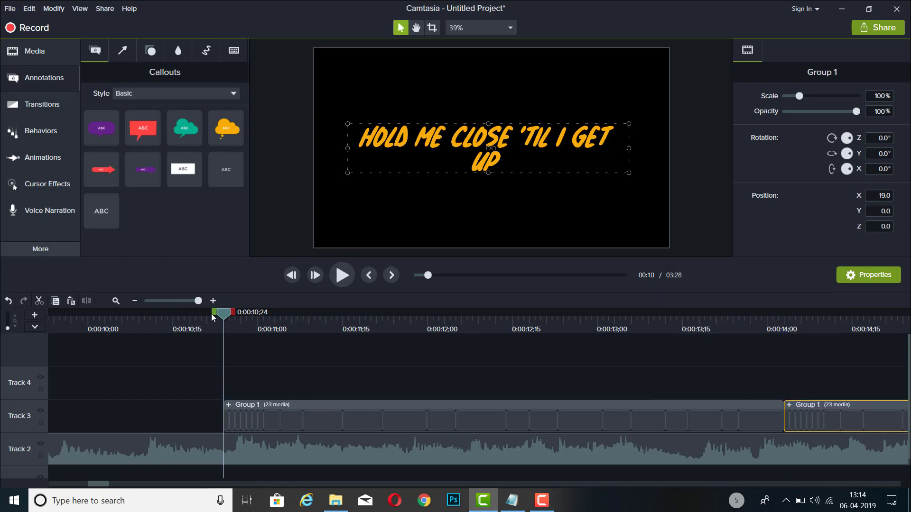
left_click_drag(212, 318, 807, 327)
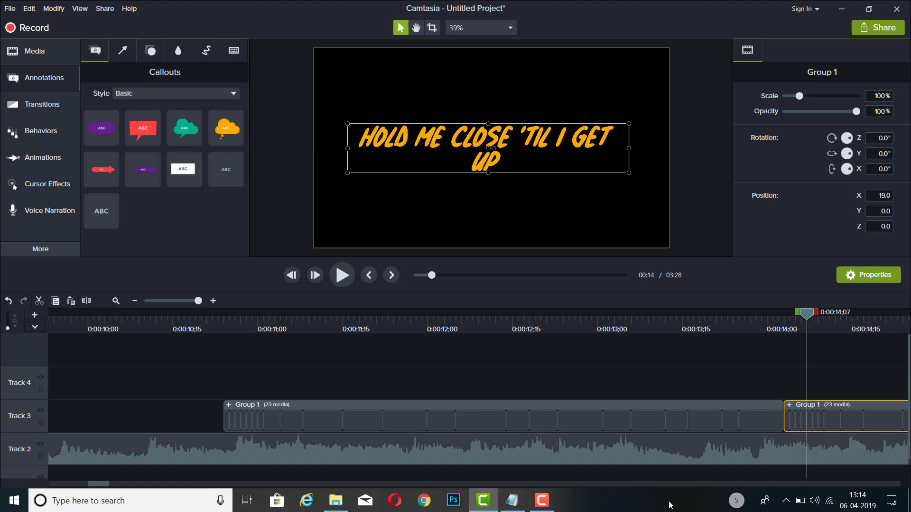
left_click(512, 500)
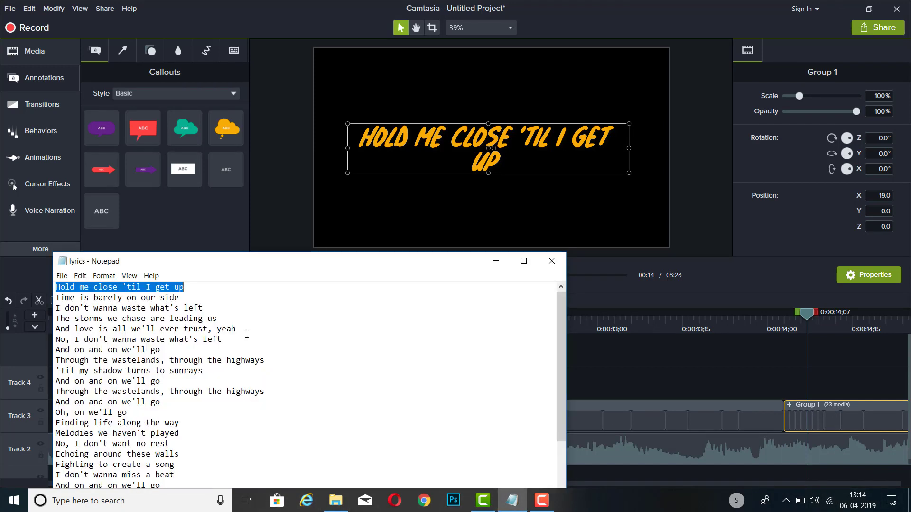
left_click_drag(199, 308, 75, 298)
left_click(75, 297)
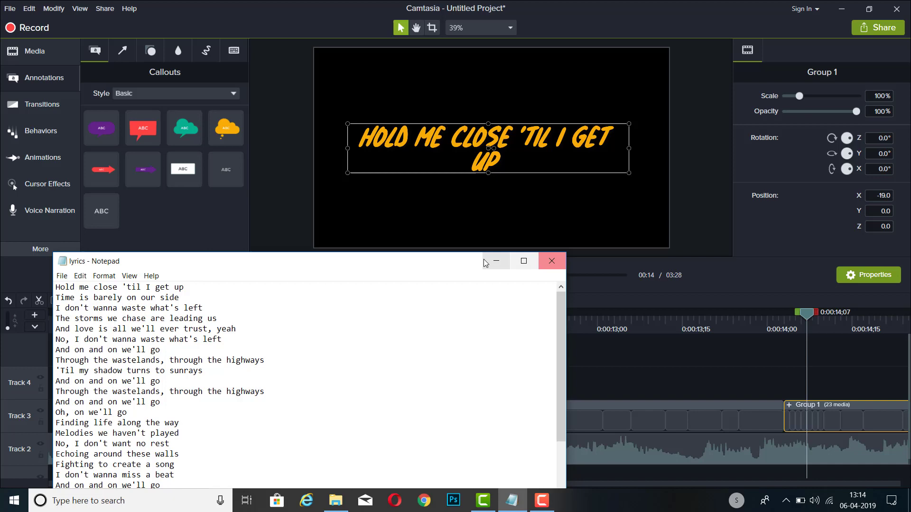
scroll(410, 447, "down", 1)
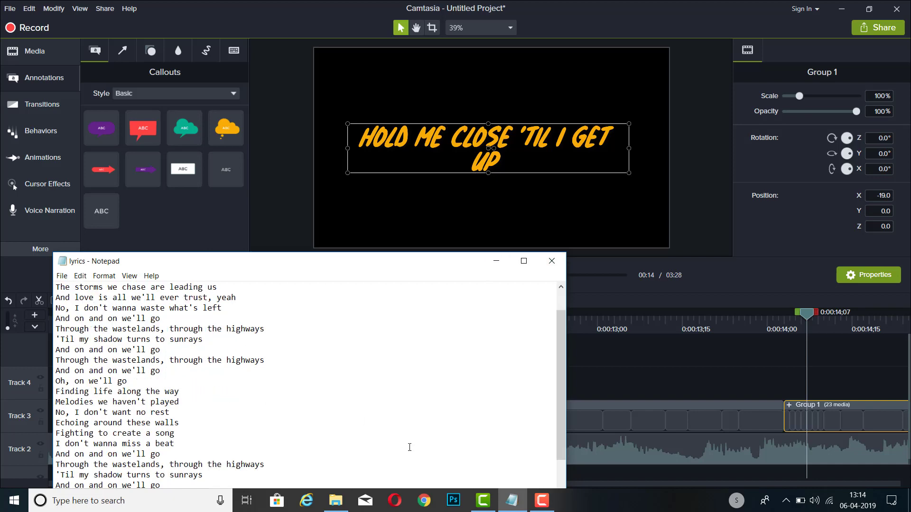
left_click(497, 262)
scroll(333, 383, "down", 1)
scroll(330, 361, "up", 1)
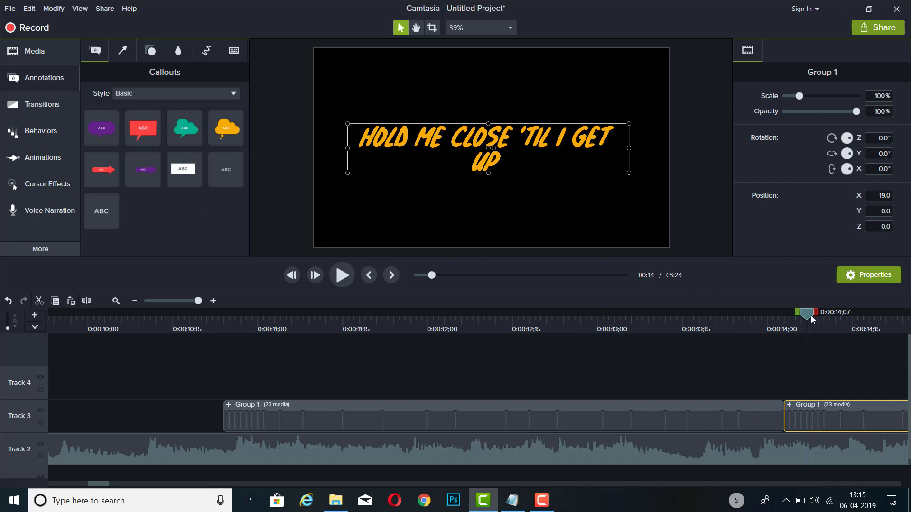
Step: Import 'Beauty Of Nature Time Lapse _ Free HD Video - No Copyright' from Downloads through File > Import > Media
left_click_drag(809, 315, 790, 318)
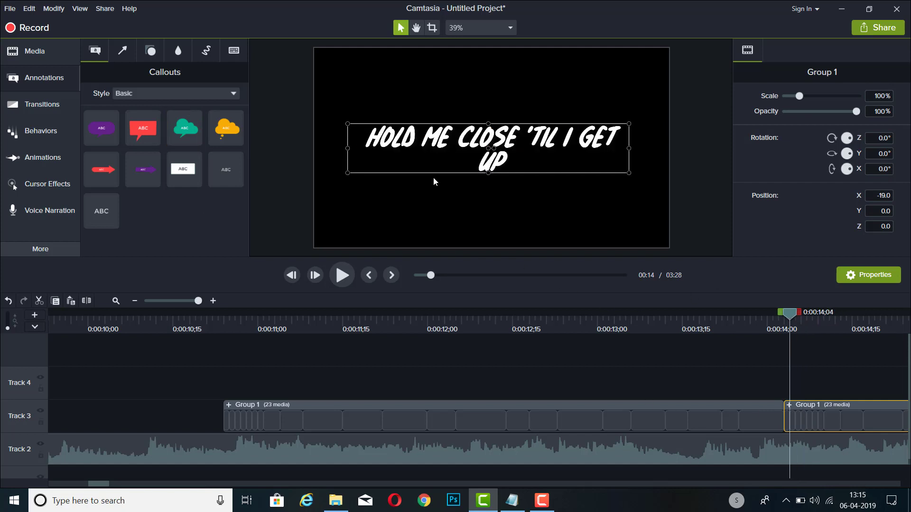
left_click(37, 60)
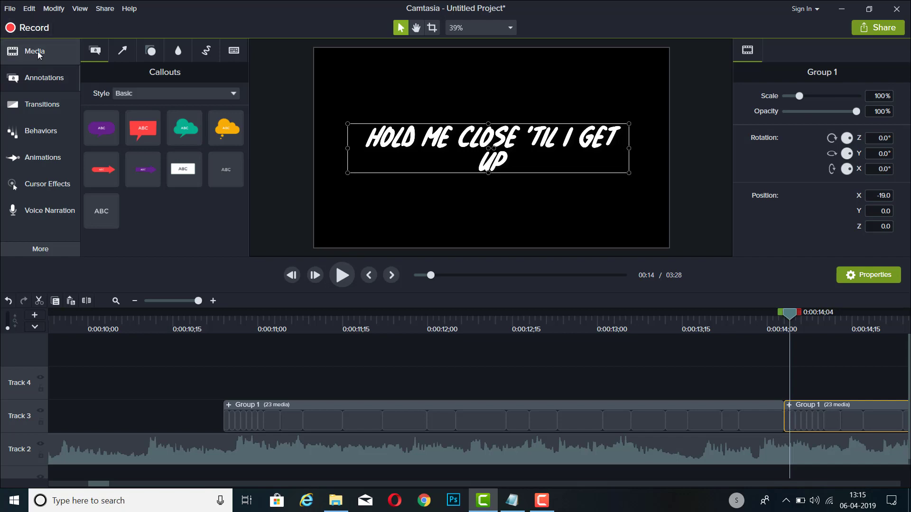
left_click(10, 9)
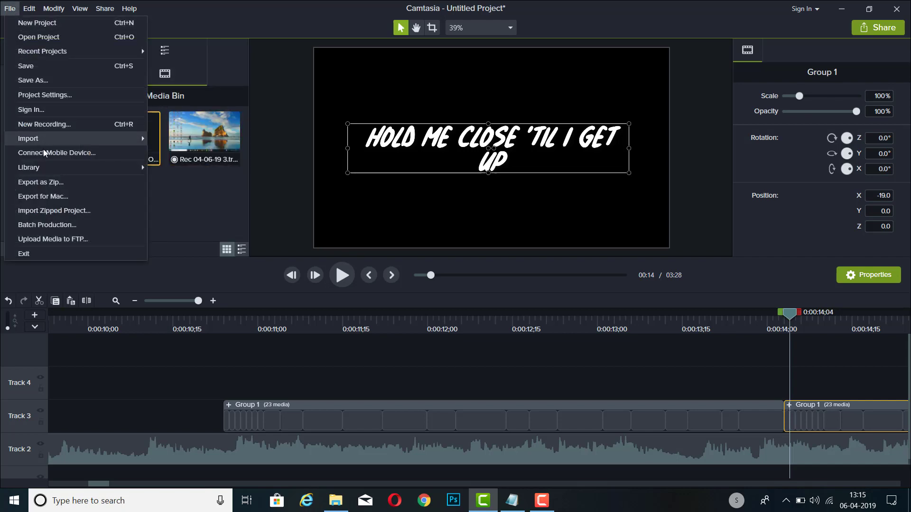
mouse_move(47, 138)
left_click(200, 139)
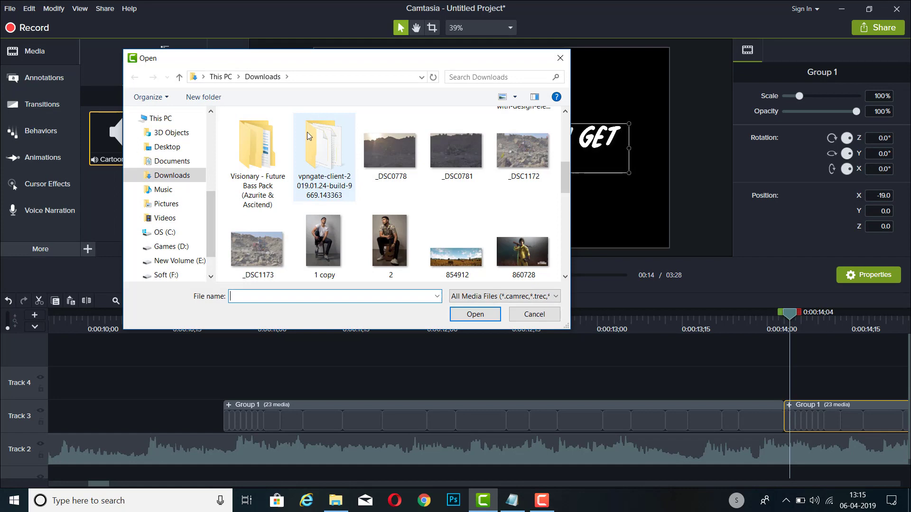
scroll(465, 179, "down", 5)
scroll(465, 179, "up", 1)
scroll(467, 180, "up", 3)
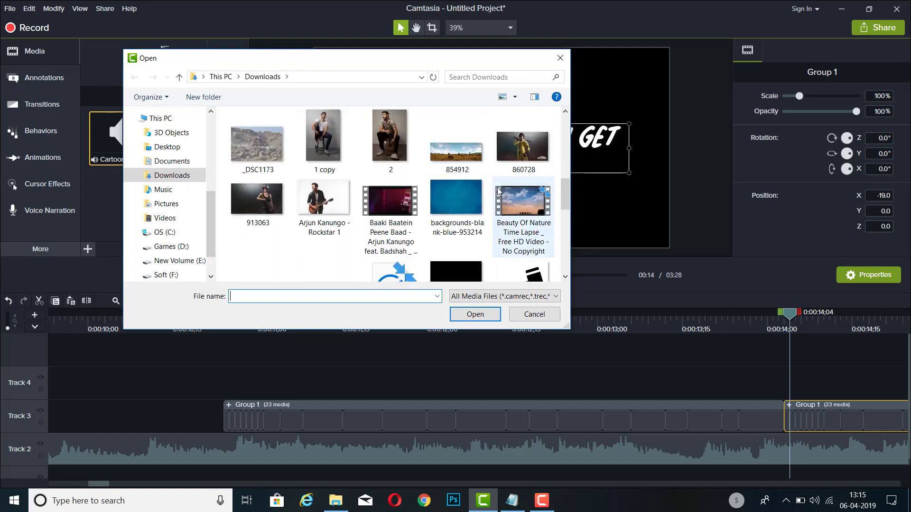
left_click(511, 205)
left_click(471, 315)
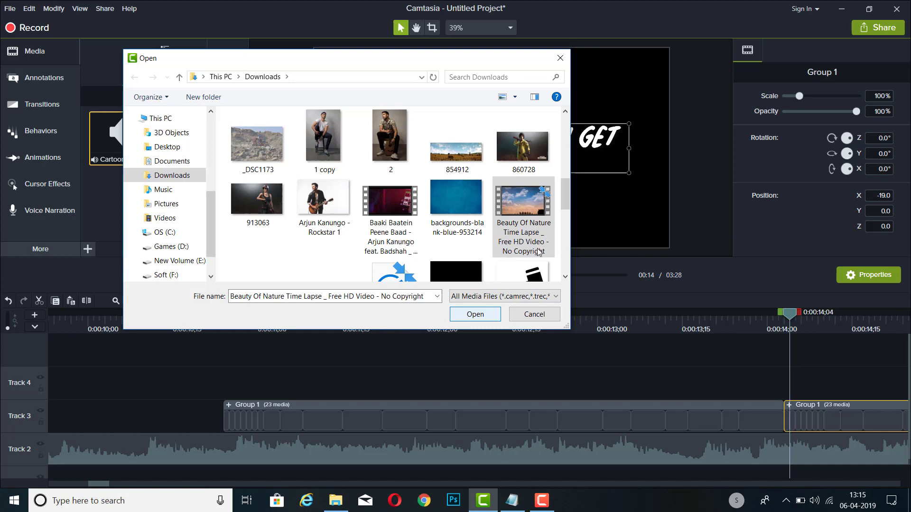
left_click(468, 315)
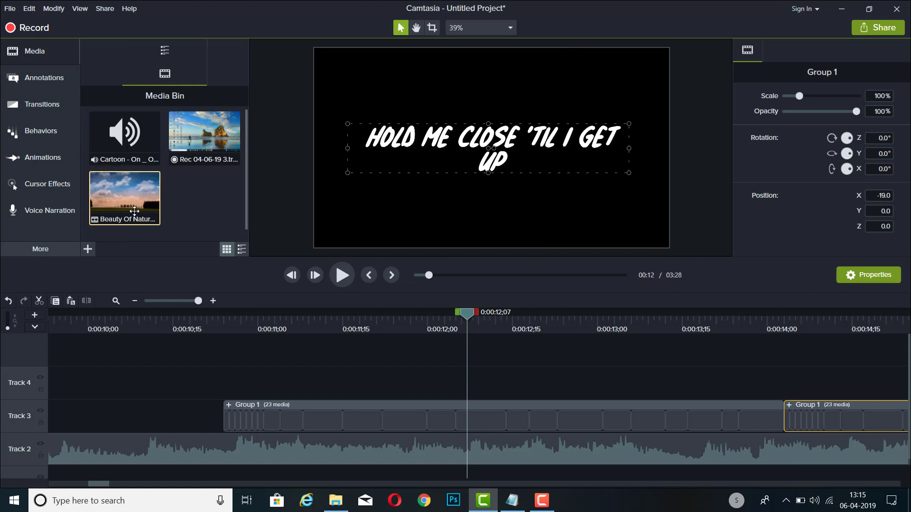
Step: Put the time-lapse clip on Track 1 so it starts at 0:00
left_click_drag(134, 211, 69, 474)
left_click_drag(192, 300, 184, 302)
left_click_drag(467, 448, 76, 455)
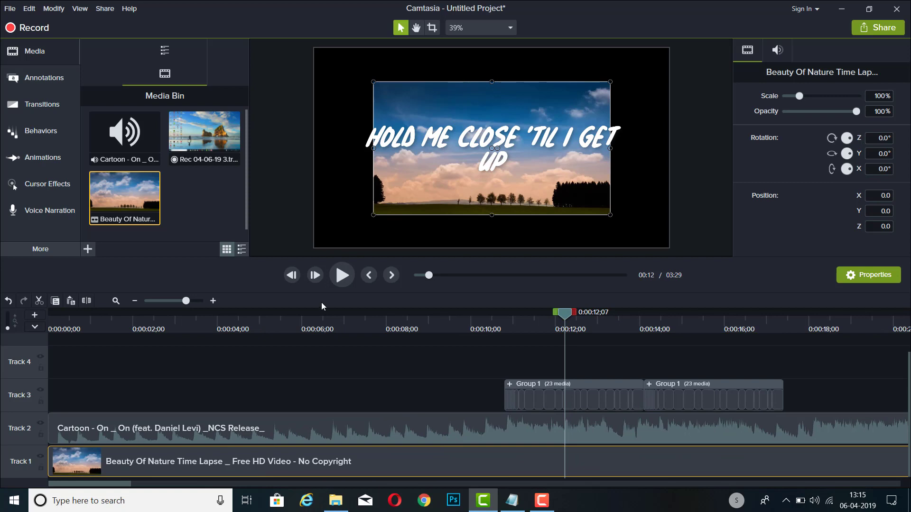
left_click(169, 301)
left_click(174, 302)
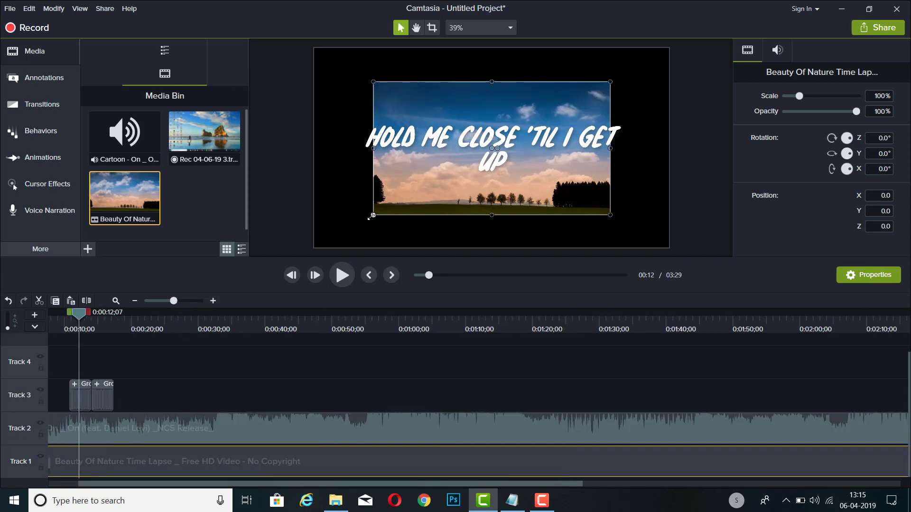
Step: Scale the time-lapse video to 150% so it fills the whole canvas
left_click_drag(373, 215, 315, 248)
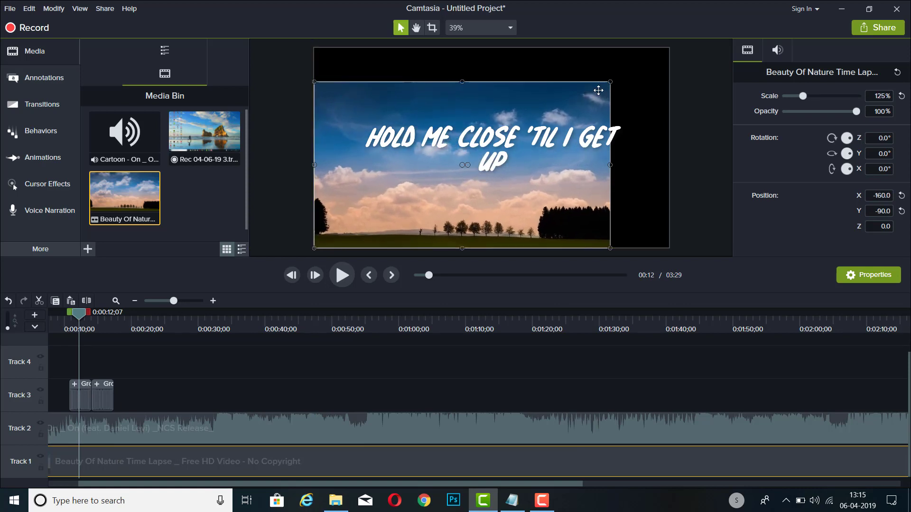
left_click_drag(611, 82, 669, 49)
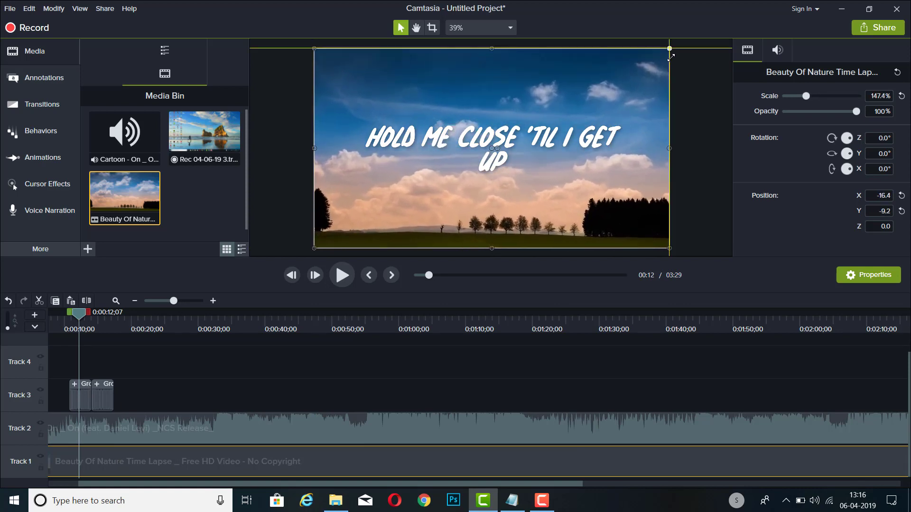
left_click_drag(74, 312, 50, 312)
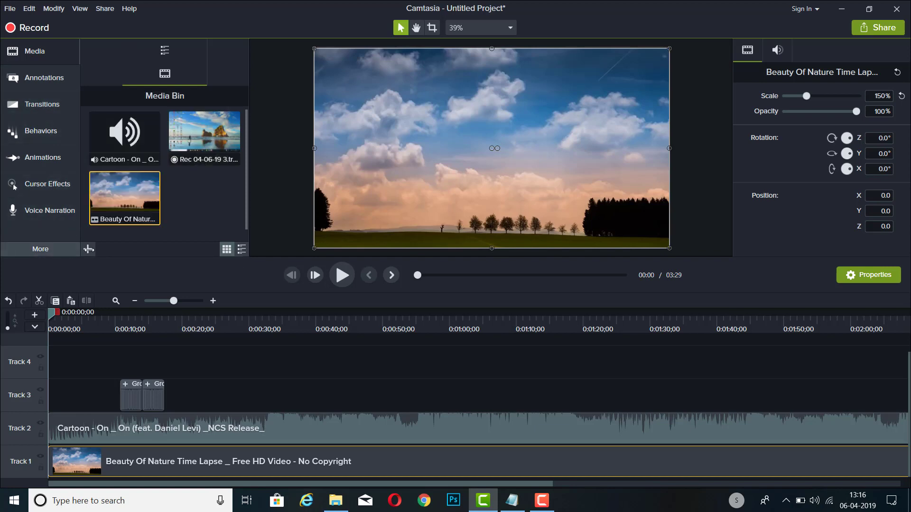
Step: Insert a new Track 2 above Track 1 and place a Blur annotation on it at 0:00
left_click(38, 251)
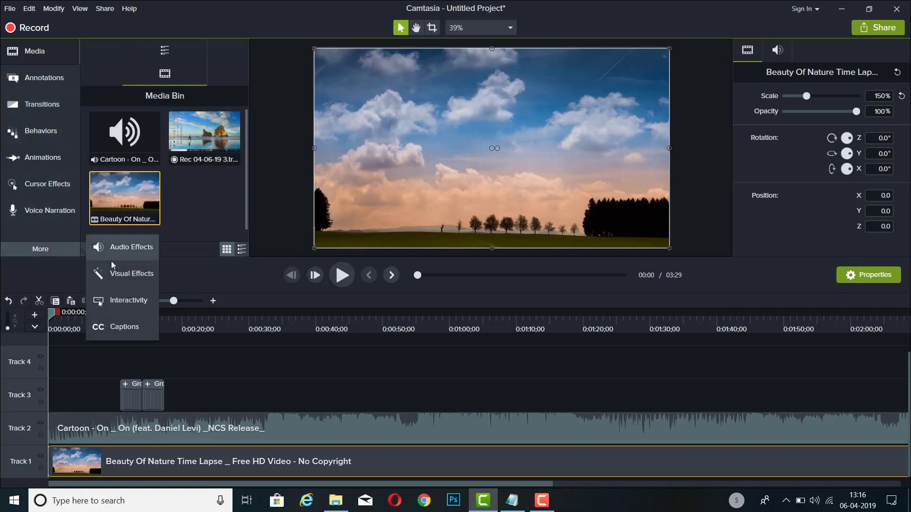
left_click(29, 76)
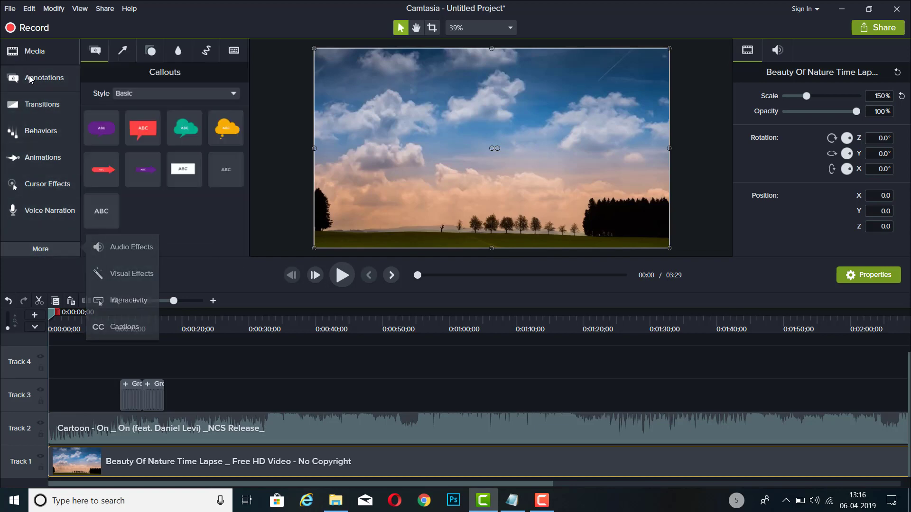
left_click(176, 53)
left_click_drag(101, 101, 19, 419)
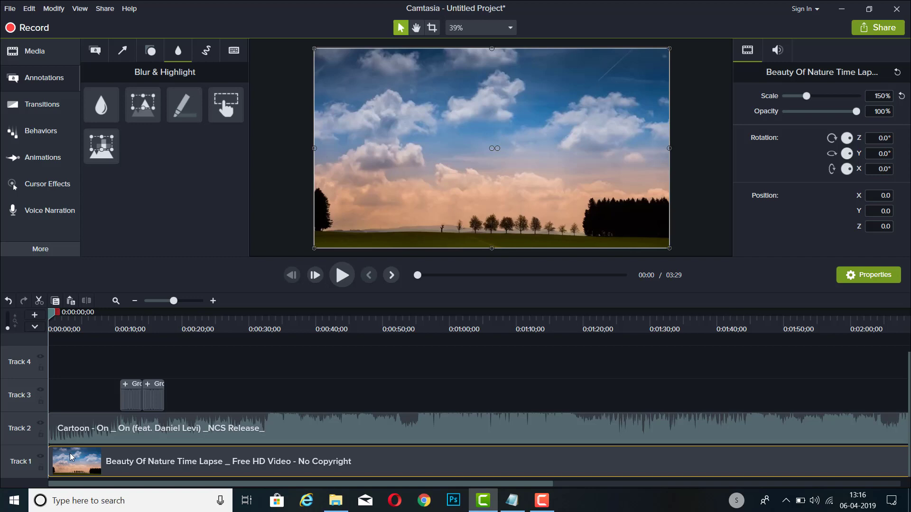
right_click(24, 456)
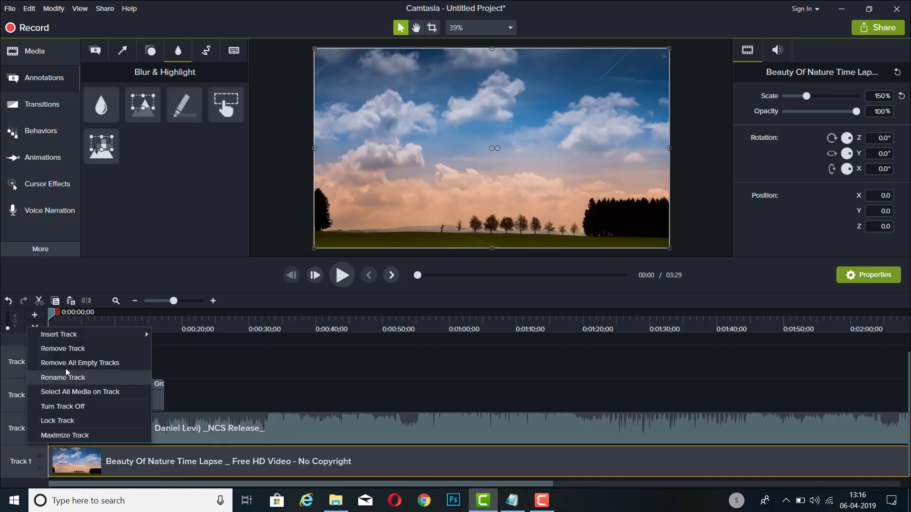
mouse_move(67, 334)
left_click(212, 337)
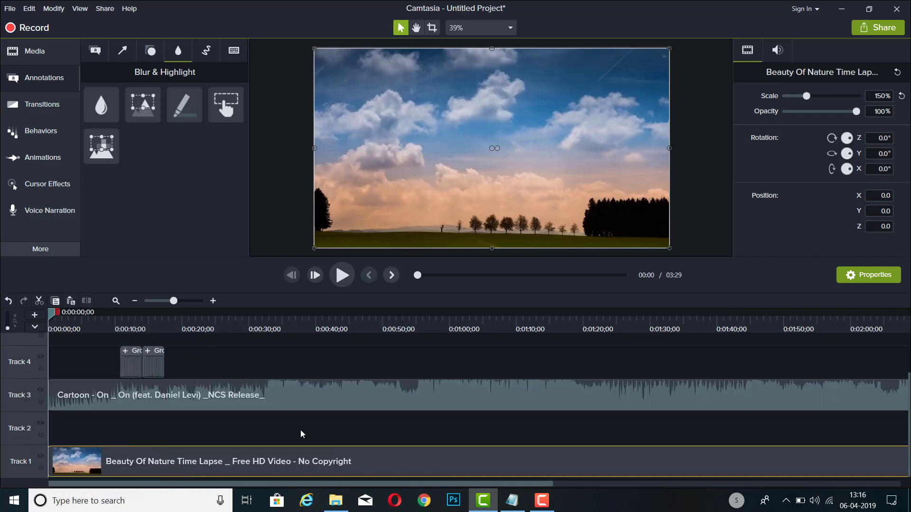
left_click_drag(101, 106, 41, 436)
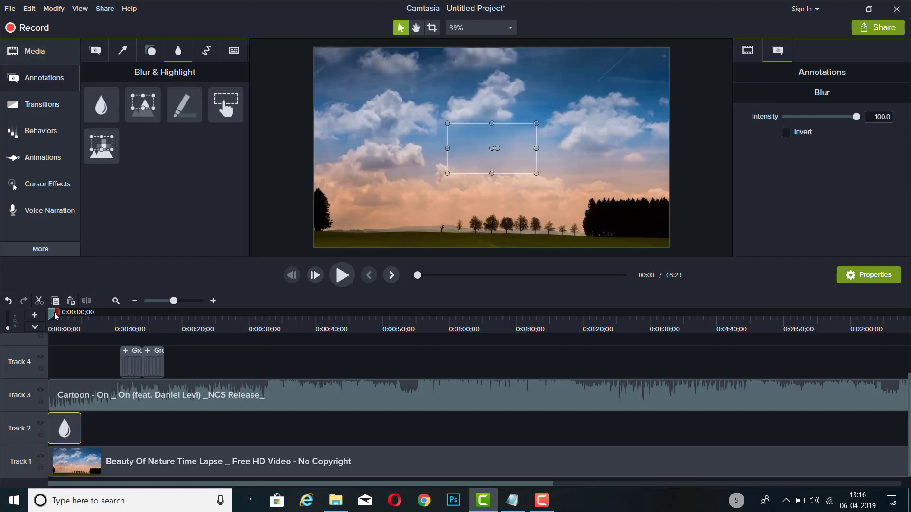
Step: Stretch the blur over the entire canvas and lower its intensity to 32.5
left_click(61, 327)
left_click_drag(60, 327, 49, 326)
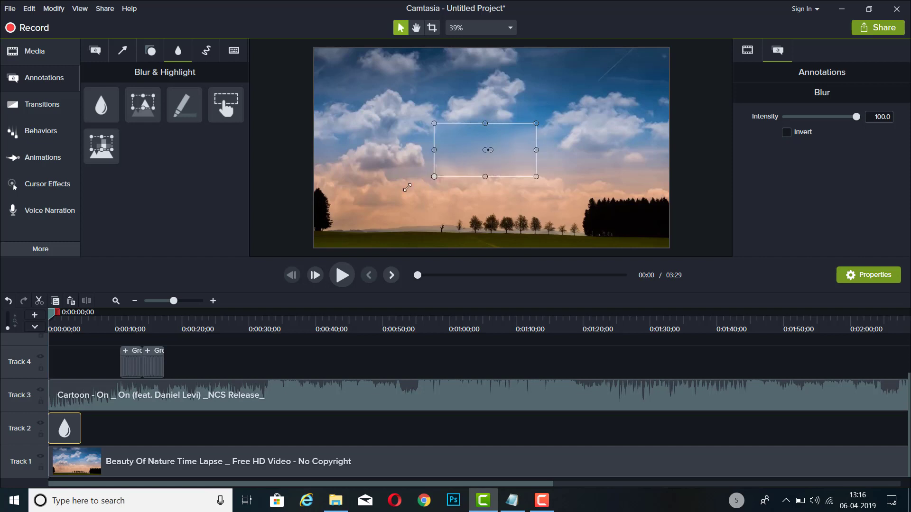
left_click_drag(447, 173, 314, 247)
left_click_drag(536, 123, 670, 48)
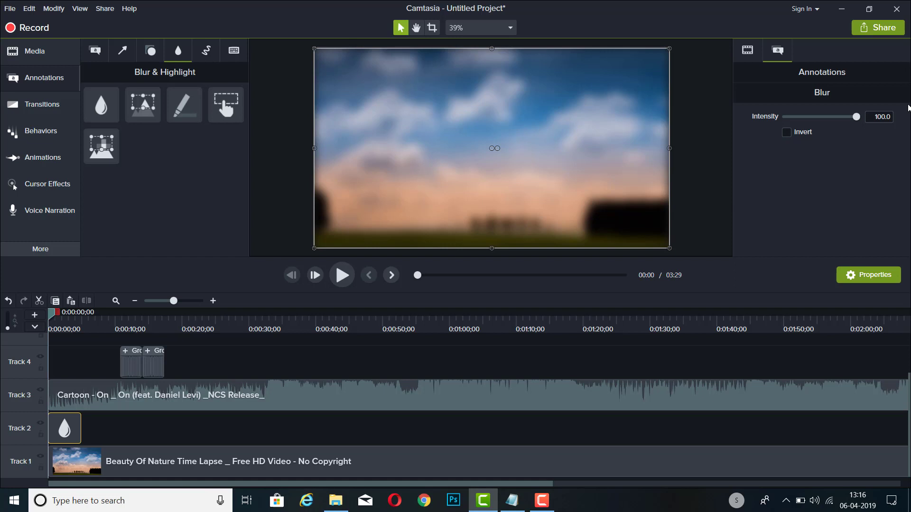
left_click_drag(822, 117, 808, 117)
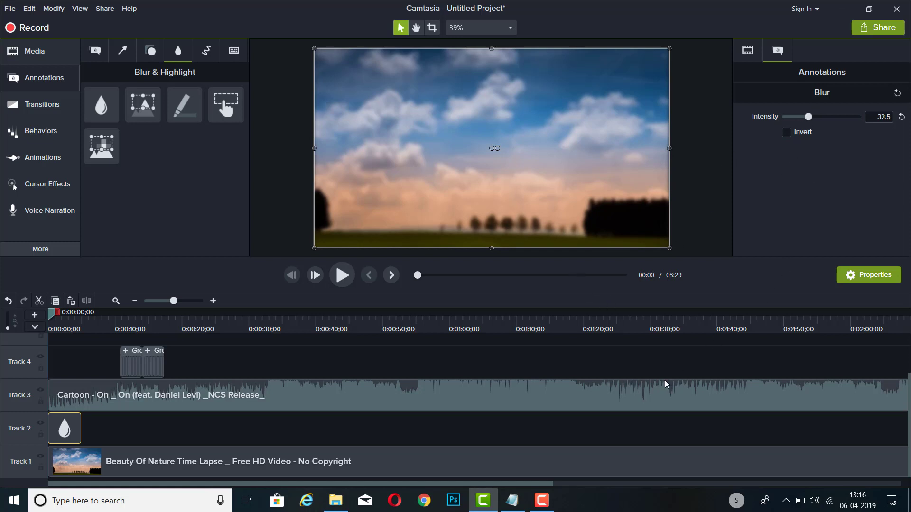
Step: Extend the Blur clip on Track 2 to about 0:18 and preview the blurred background
left_click_drag(81, 433, 283, 433)
left_click(343, 277)
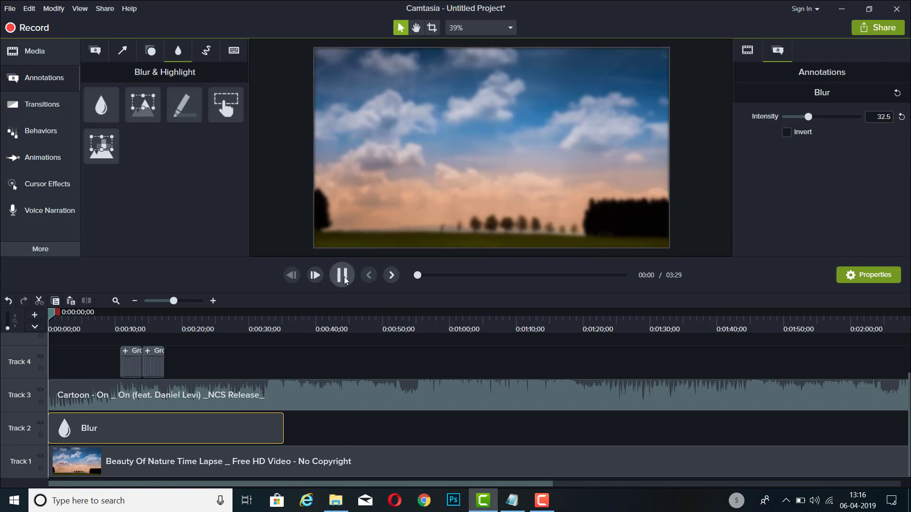
left_click(344, 279)
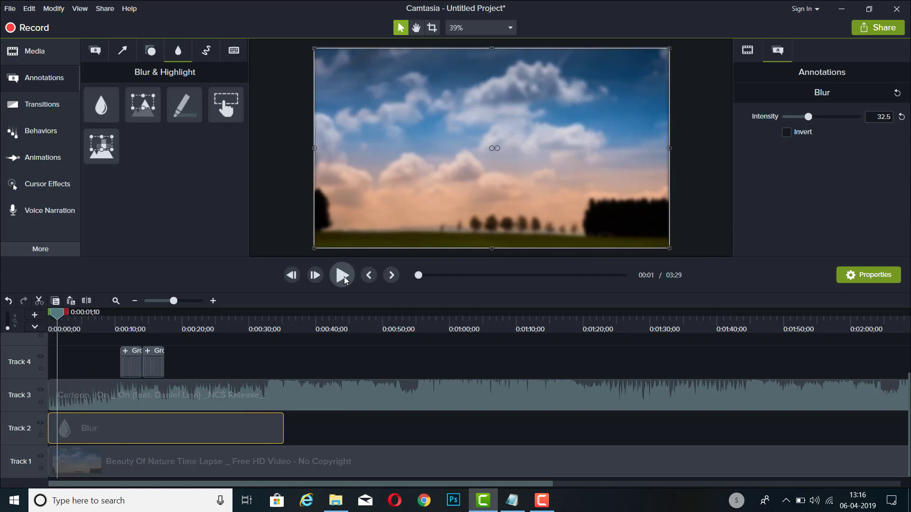
left_click(53, 319)
left_click_drag(66, 318, 52, 317)
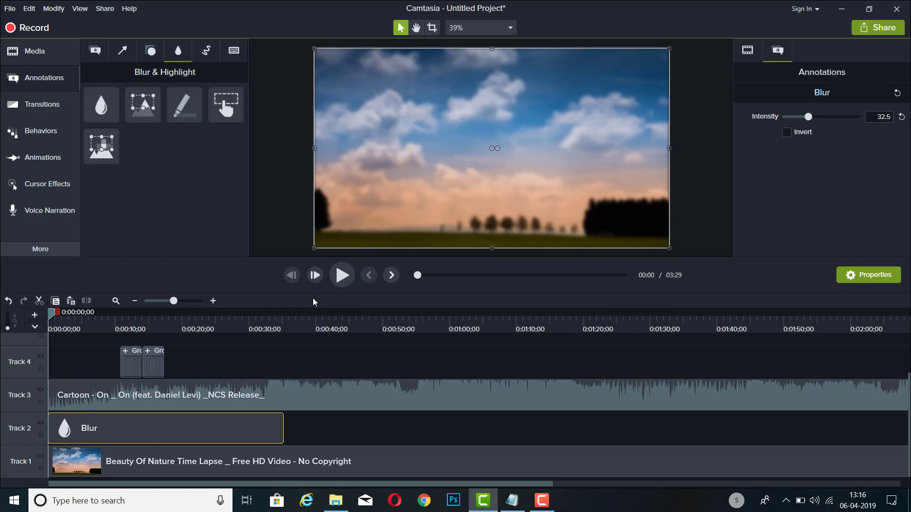
left_click(189, 374)
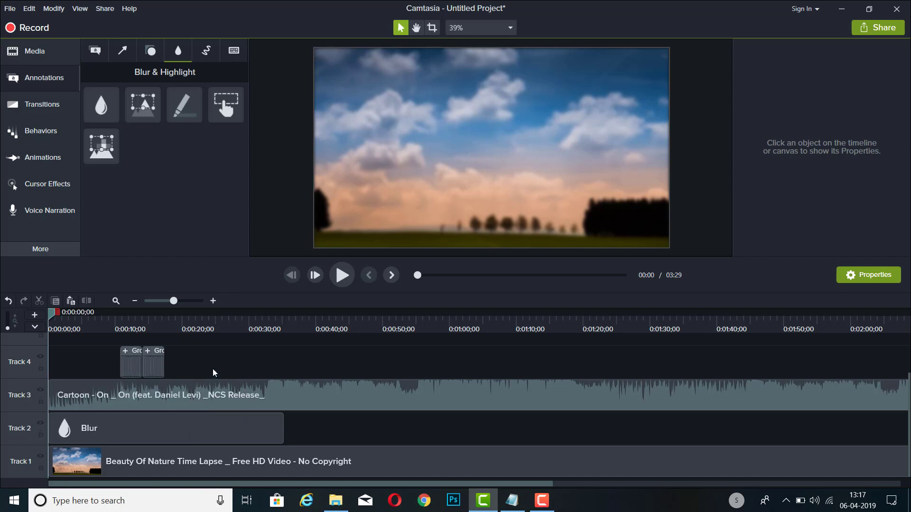
left_click(341, 276)
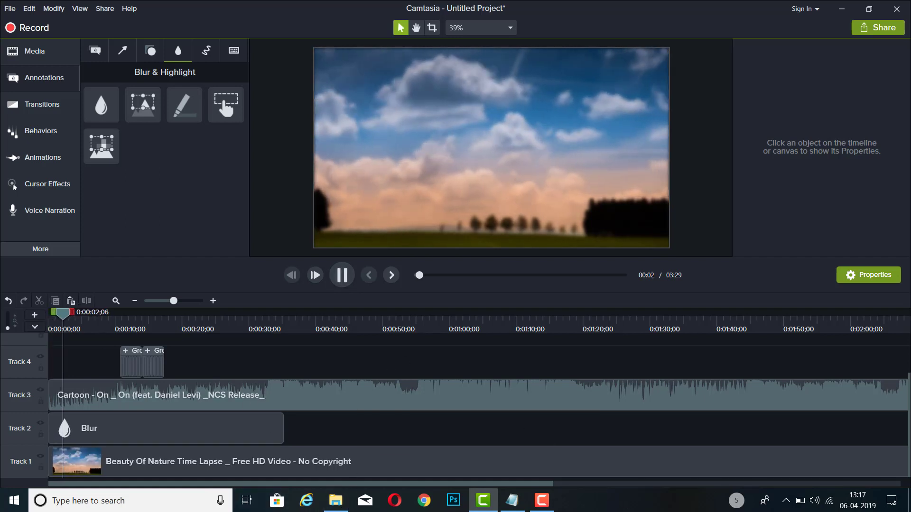
left_click(541, 503)
left_click(588, 276)
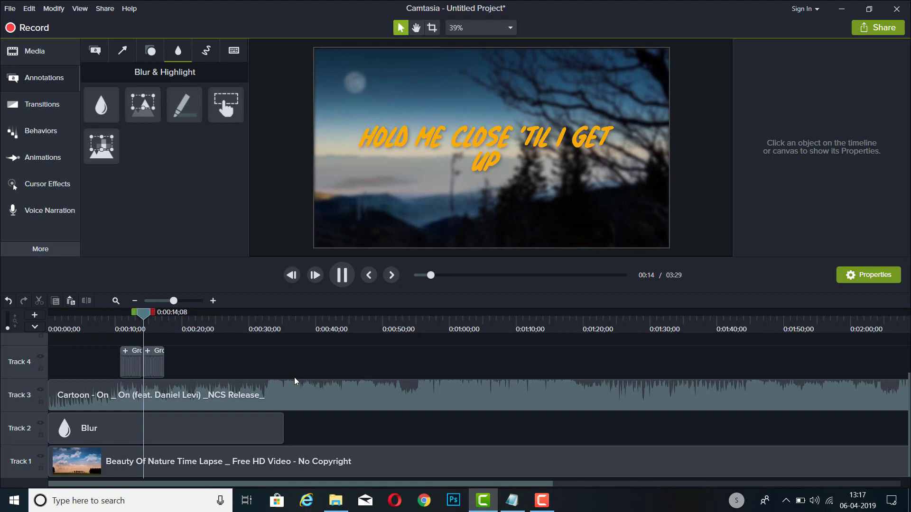
left_click(342, 275)
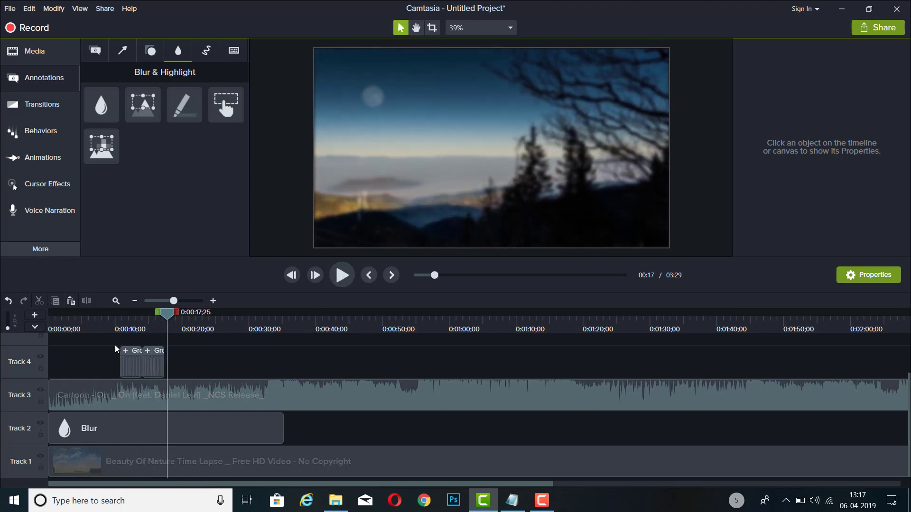